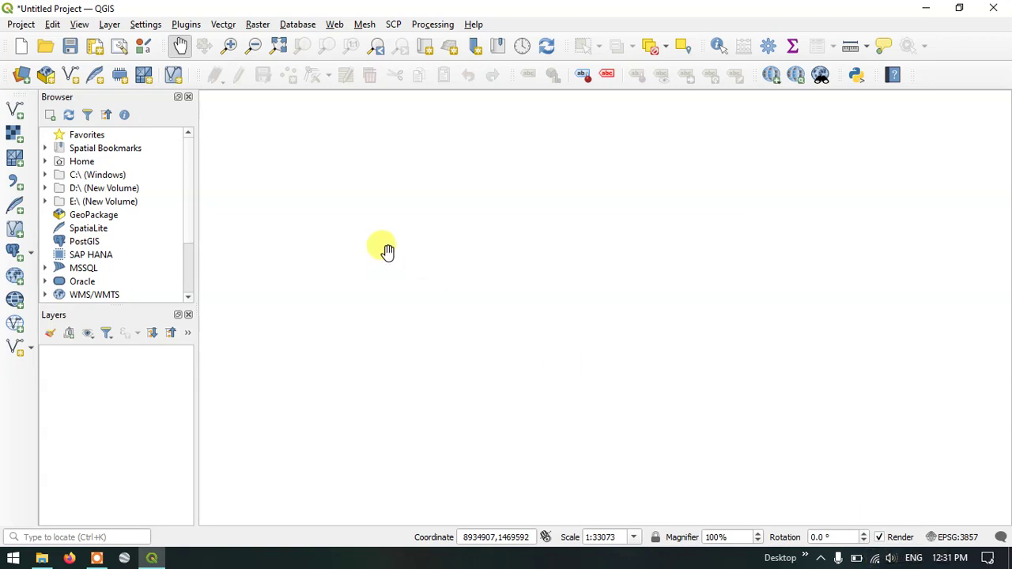
Search the plugin manager for HCMGIS and view its description, author and version 22.8.8
left_click(184, 25)
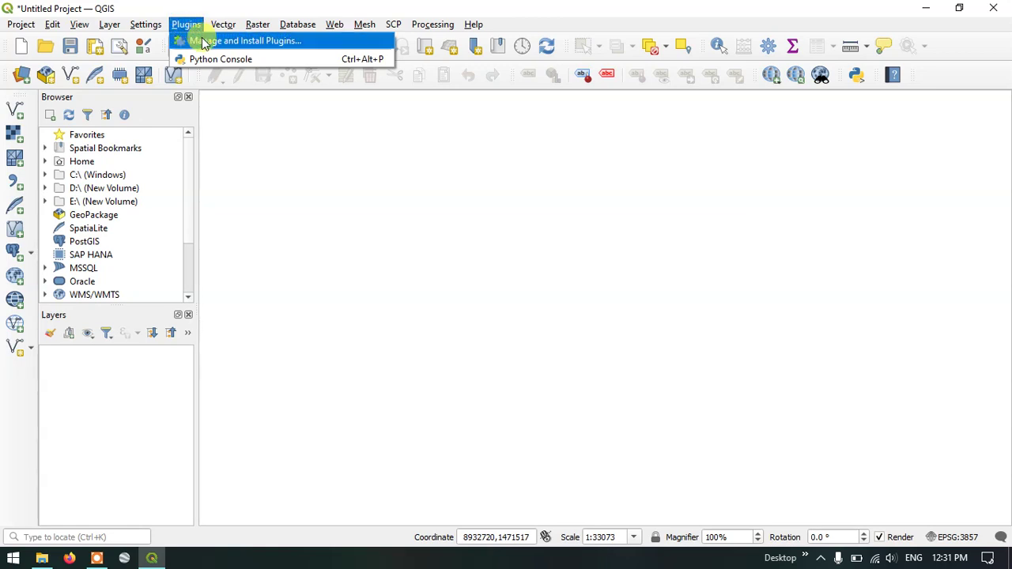
left_click(204, 41)
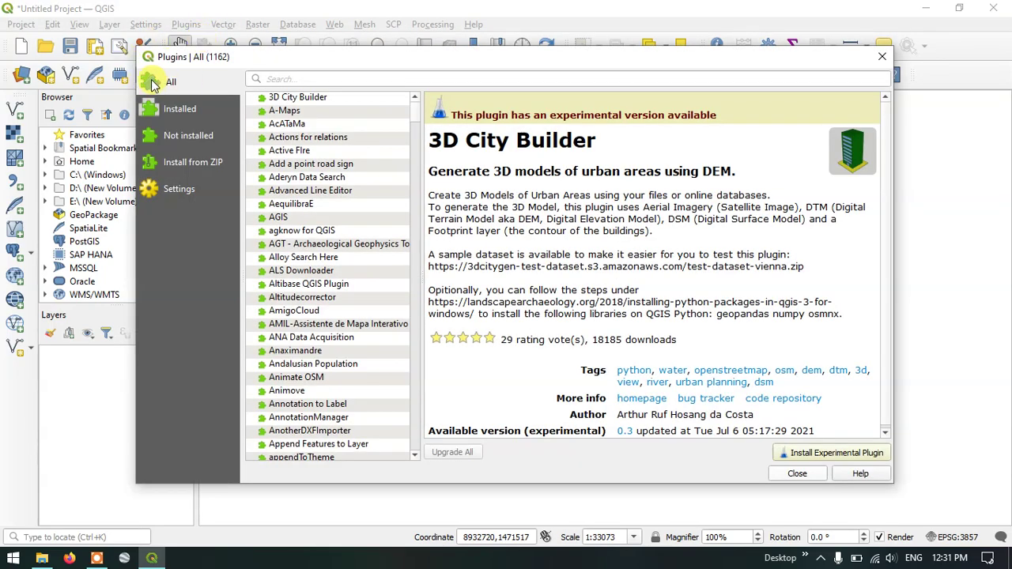
left_click(271, 78)
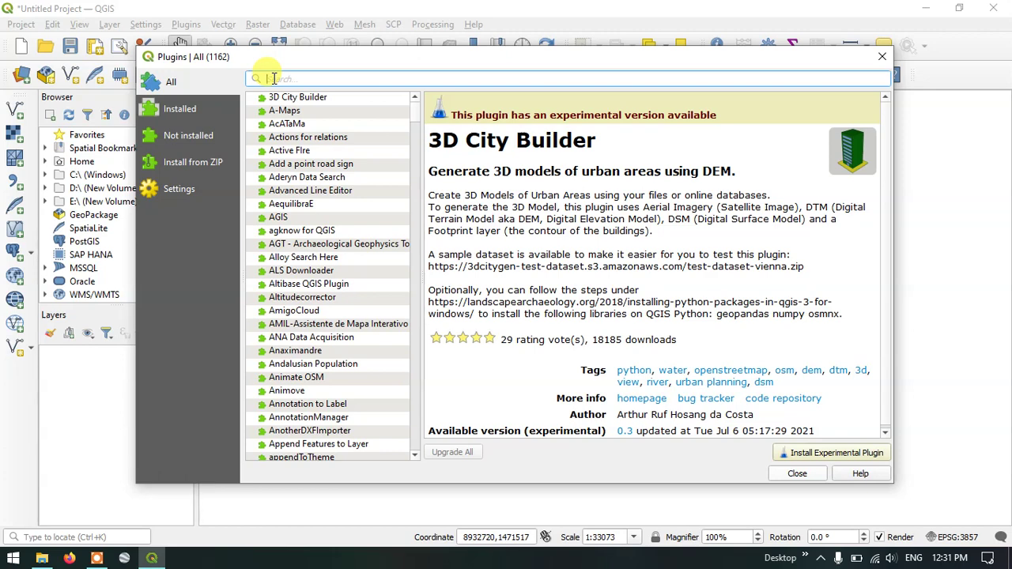
type("HCMGIS")
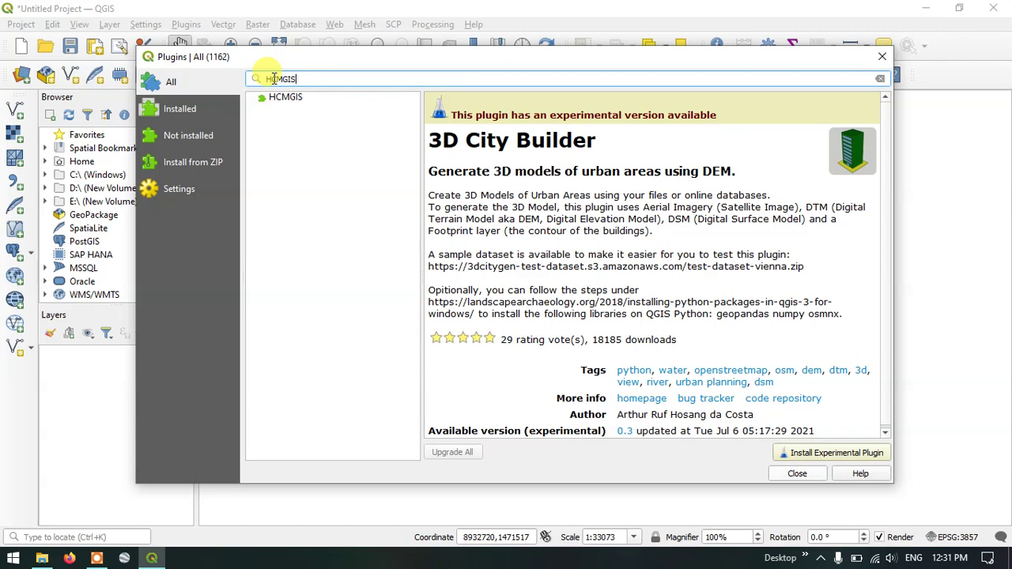
left_click(273, 99)
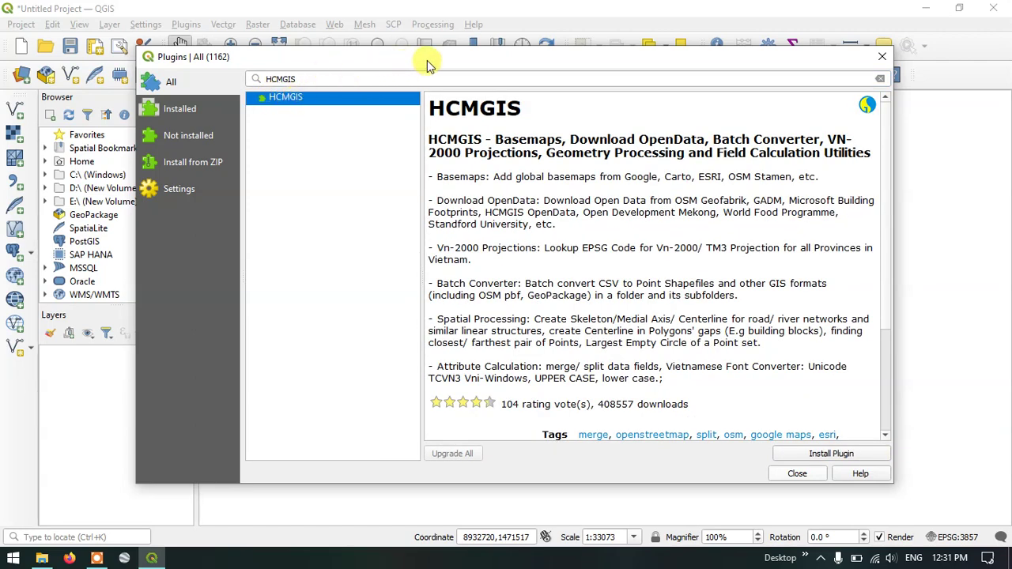
mouse_move(427, 60)
left_mouse_down()
mouse_move(445, 42)
mouse_move(438, 49)
left_mouse_up()
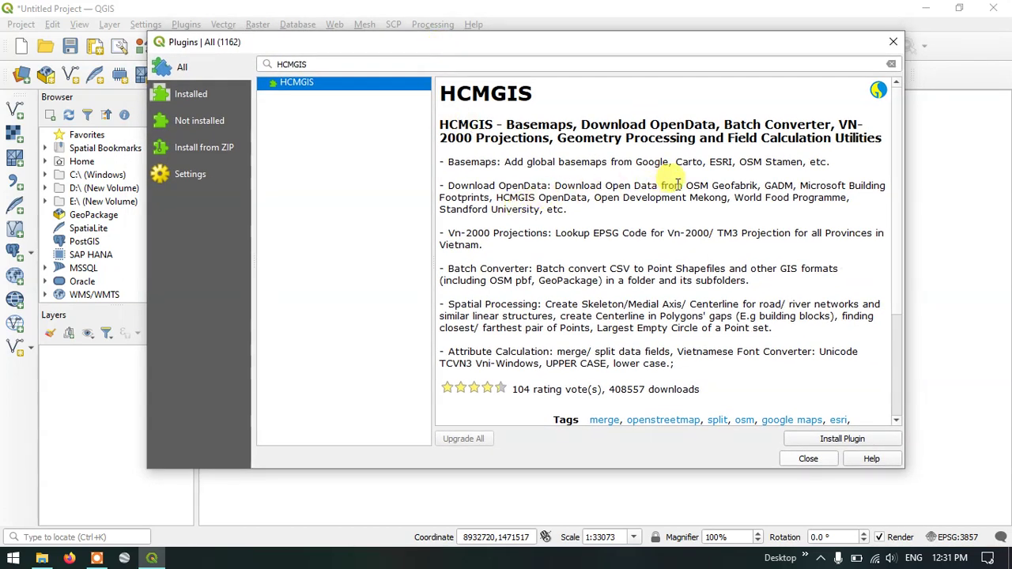
scroll(673, 185, "down", 3)
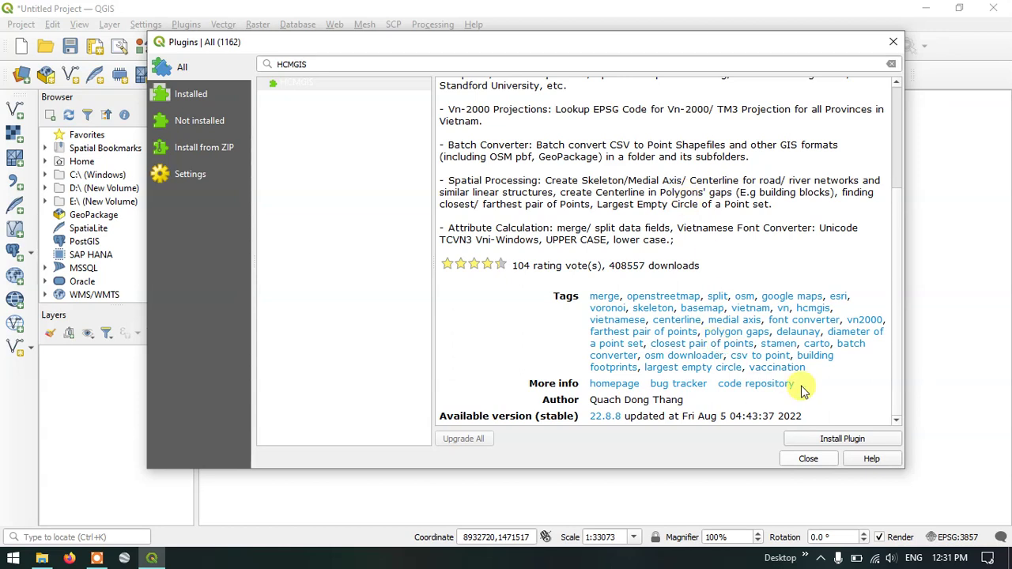
Install the HCMGIS plugin, then close the plugin manager
left_click(853, 444)
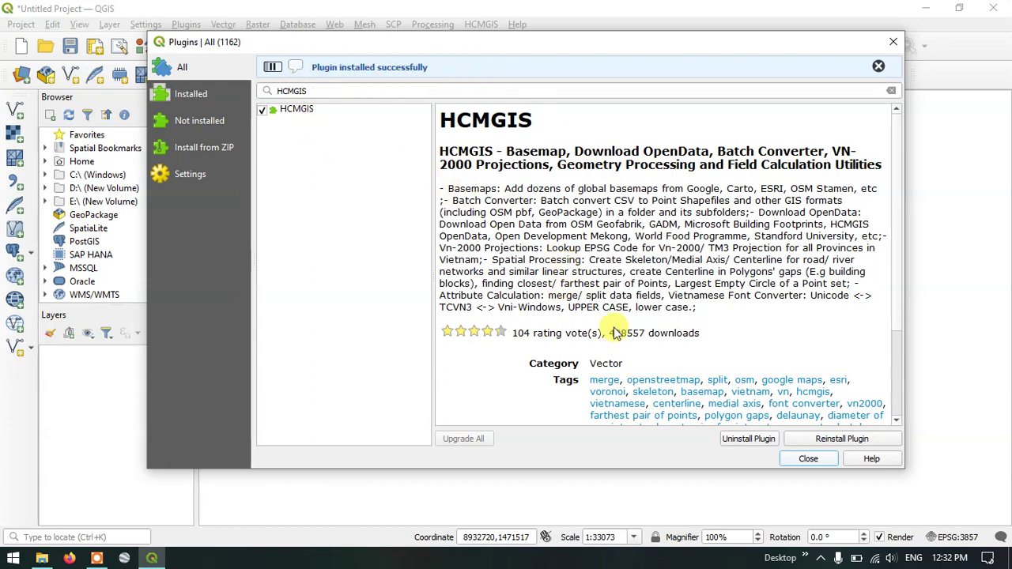
left_click(809, 460)
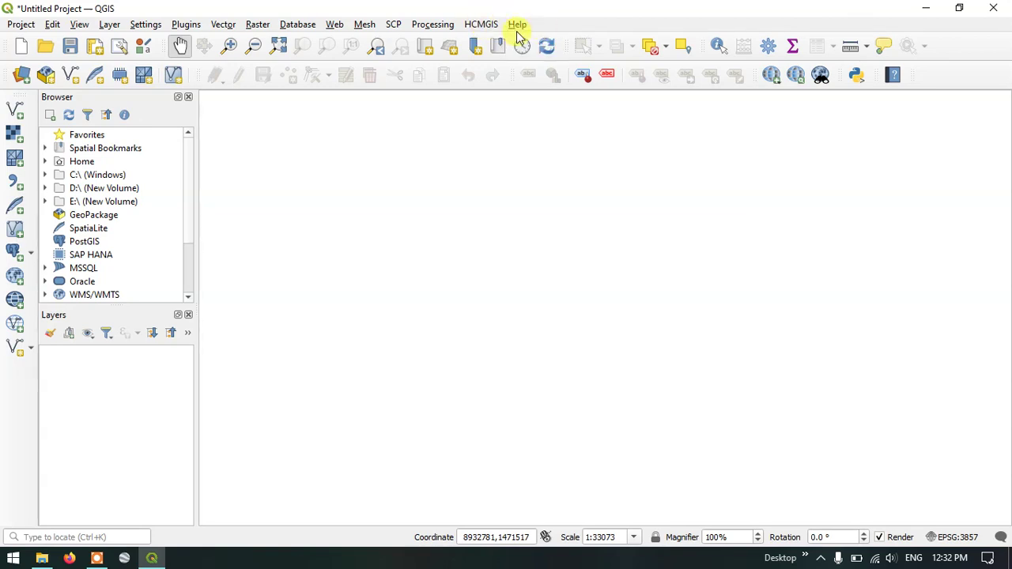
Add the Esri Imagery basemap from the HCMGIS Basemaps menu
left_click(484, 27)
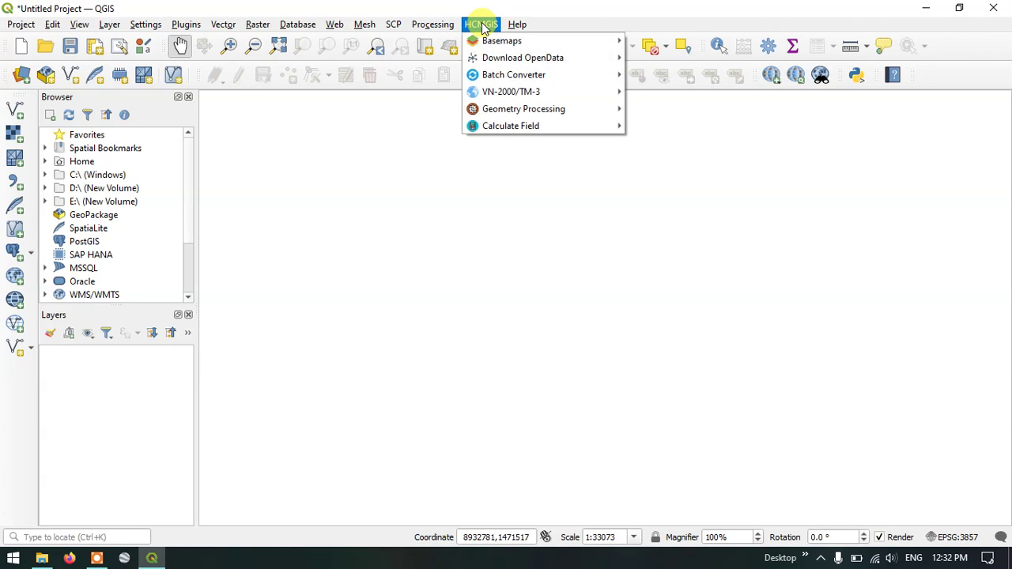
mouse_move(503, 41)
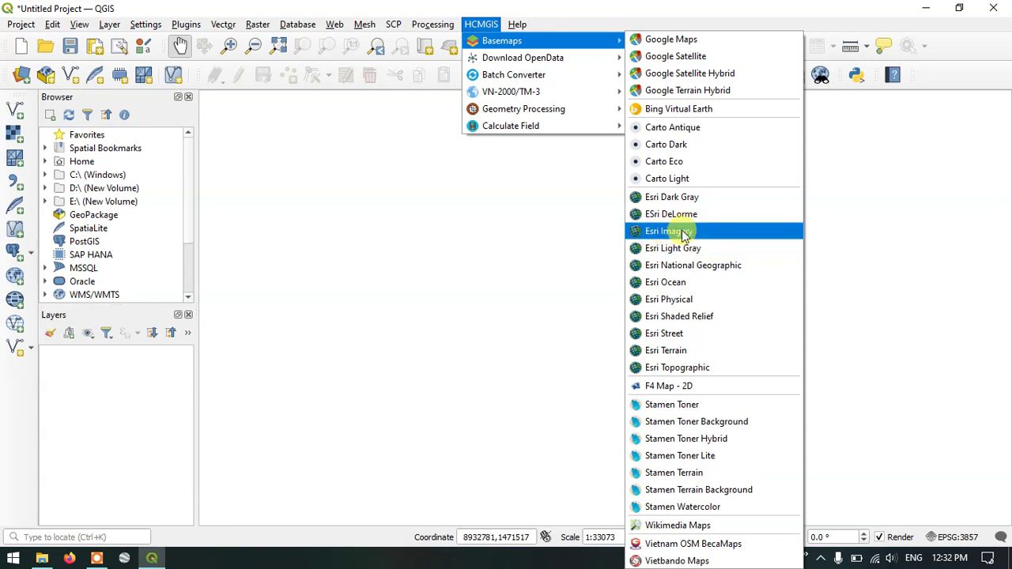
left_click(684, 232)
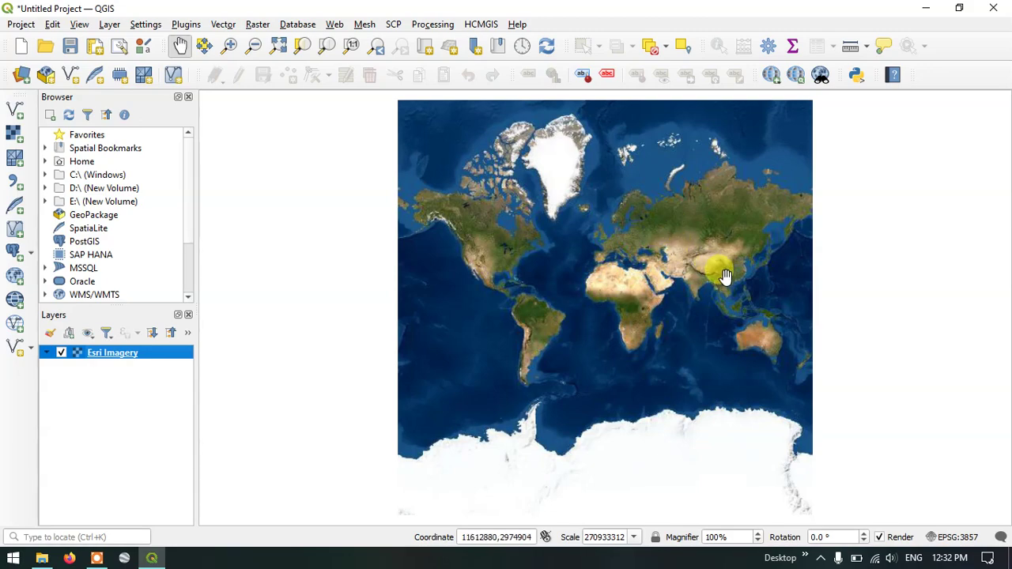
Zoom the satellite map from the whole world to the southern Indian coast and pan inland
scroll(729, 276, "up", 1)
scroll(696, 282, "up", 1)
scroll(664, 304, "up", 1)
scroll(644, 314, "up", 2)
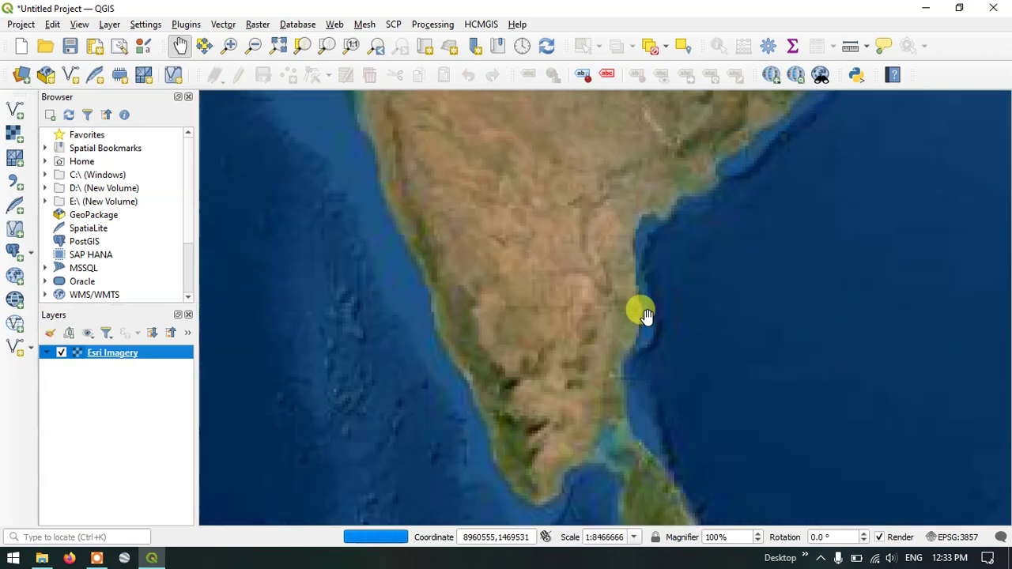
scroll(605, 323, "up", 2)
scroll(610, 309, "up", 1)
mouse_move(610, 309)
left_mouse_down()
mouse_move(649, 302)
mouse_move(590, 330)
mouse_move(554, 408)
left_mouse_up()
left_click_drag(538, 276, 526, 309)
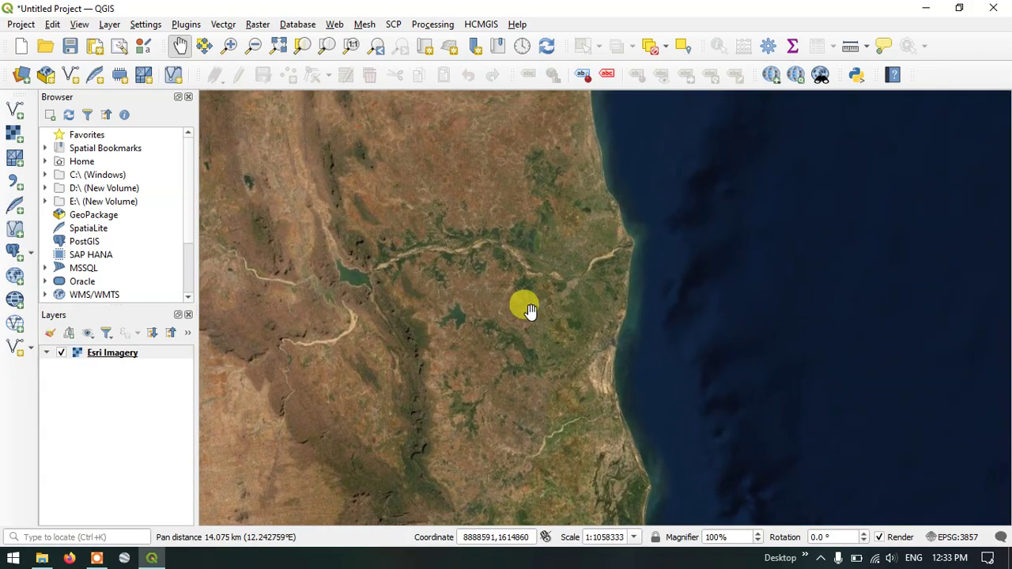
scroll(418, 266, "up", 3)
mouse_move(411, 260)
left_mouse_down()
mouse_move(452, 248)
mouse_move(592, 272)
left_mouse_up()
Zoom in further and centre the map on the town's individual buildings
scroll(543, 283, "up", 1)
scroll(543, 284, "up", 2)
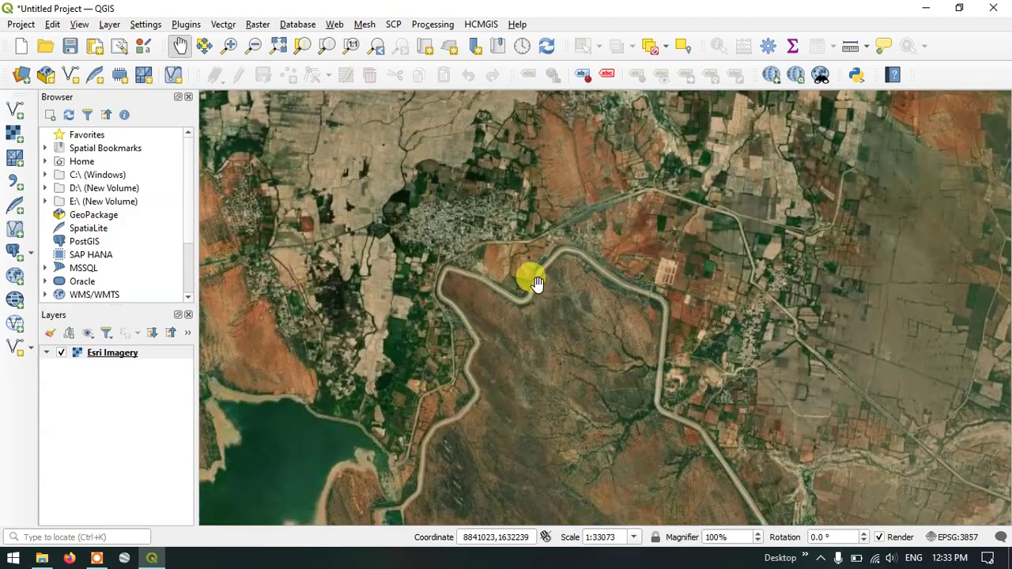
scroll(401, 212, "up", 1)
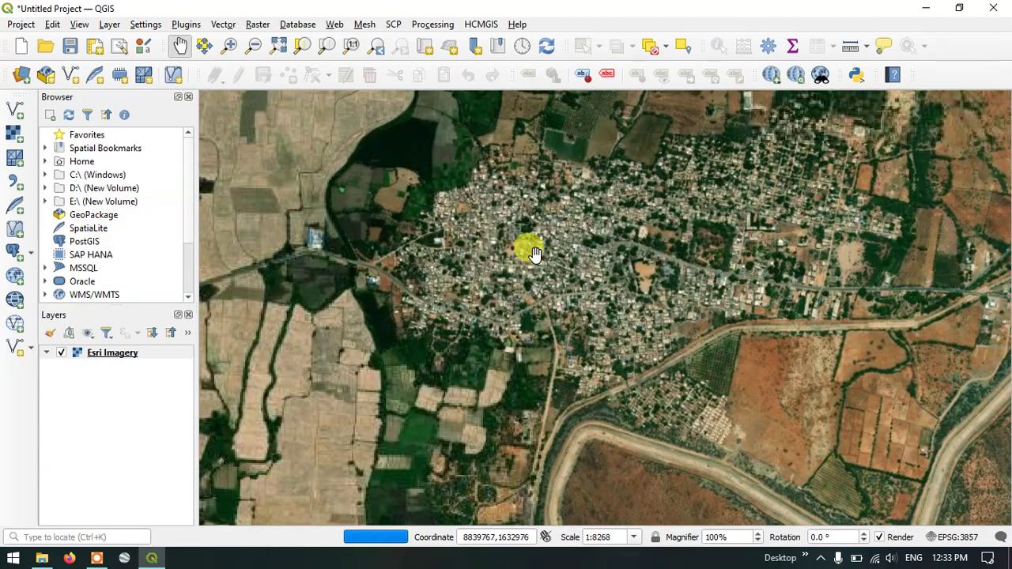
left_click_drag(617, 253, 534, 335)
left_click_drag(583, 293, 480, 260)
scroll(479, 260, "up", 1)
scroll(575, 261, "up", 1)
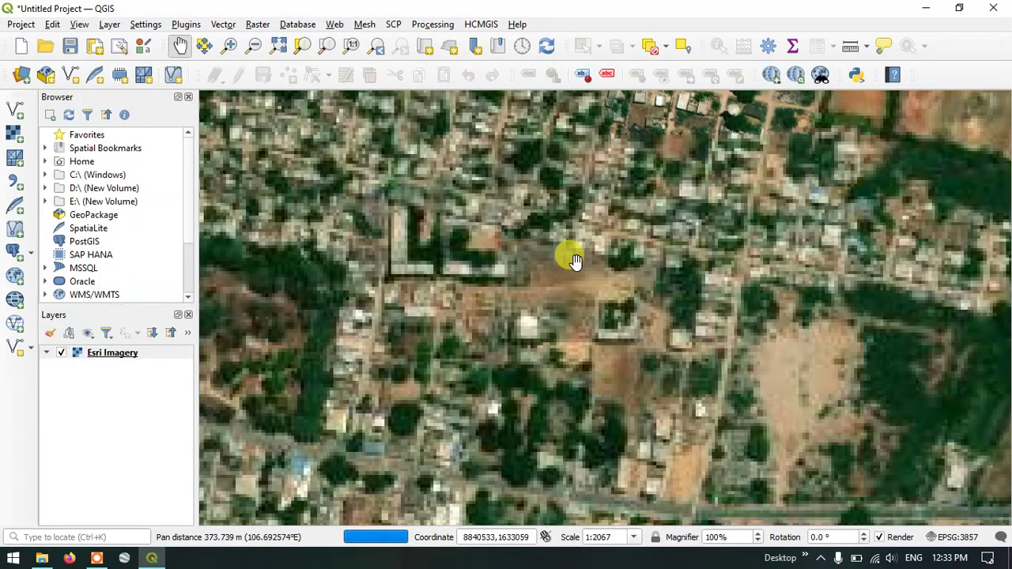
scroll(519, 305, "up", 1)
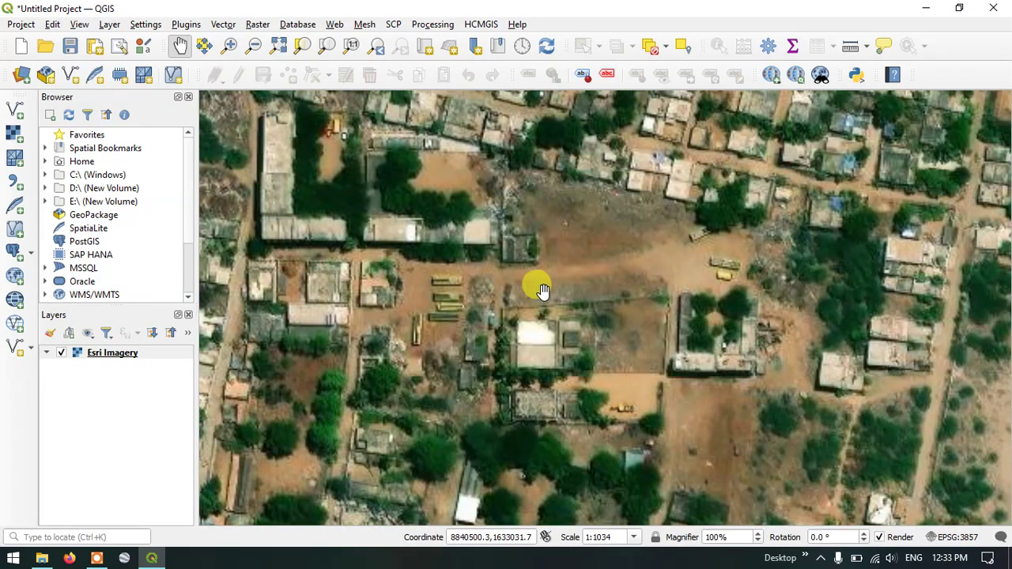
scroll(581, 266, "down", 1)
scroll(580, 267, "up", 1)
scroll(581, 267, "down", 1)
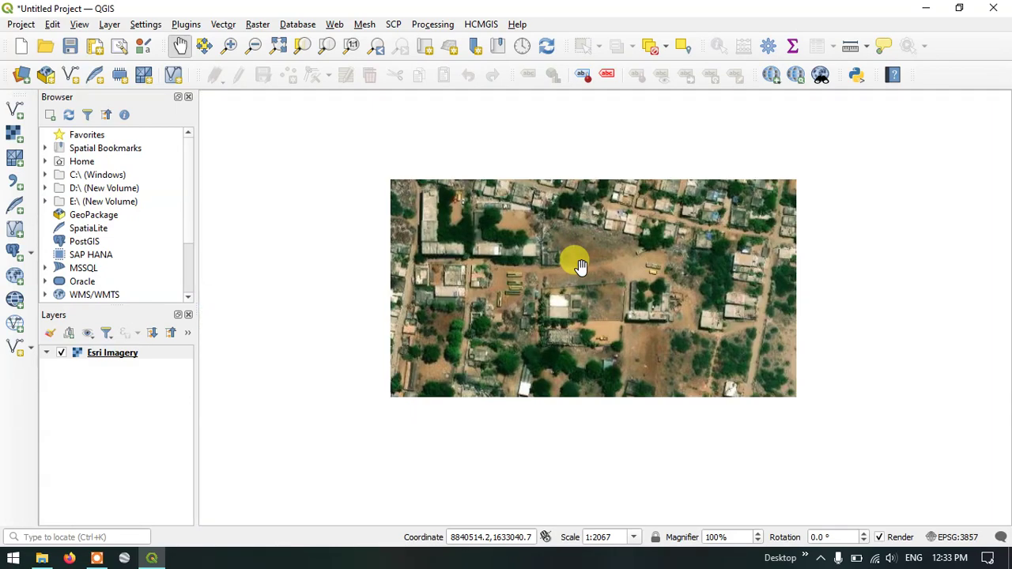
scroll(580, 267, "down", 1)
scroll(580, 267, "up", 1)
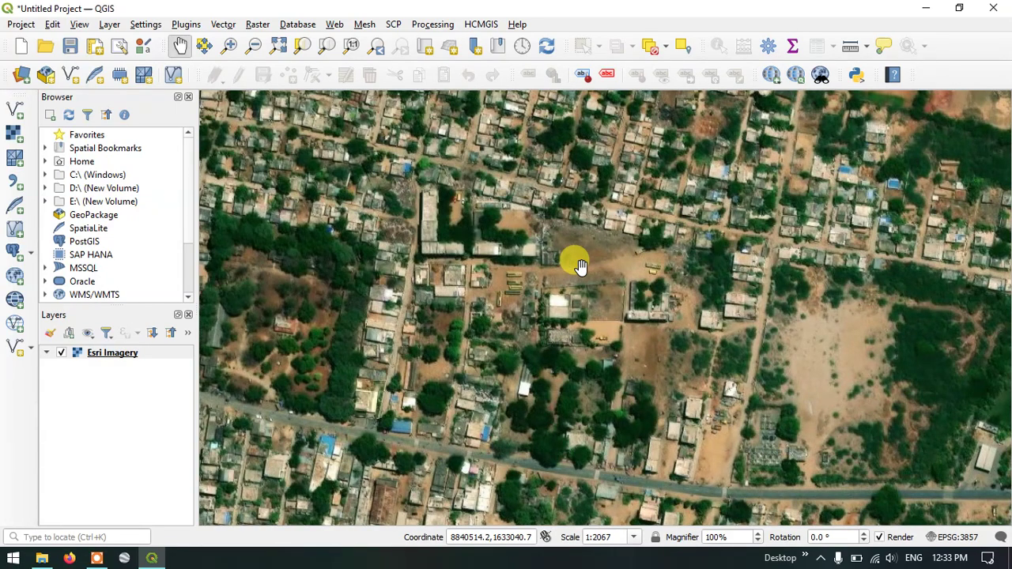
Add the Esri Terrain basemap above Esri Imagery from HCMGIS Basemaps
left_click(481, 29)
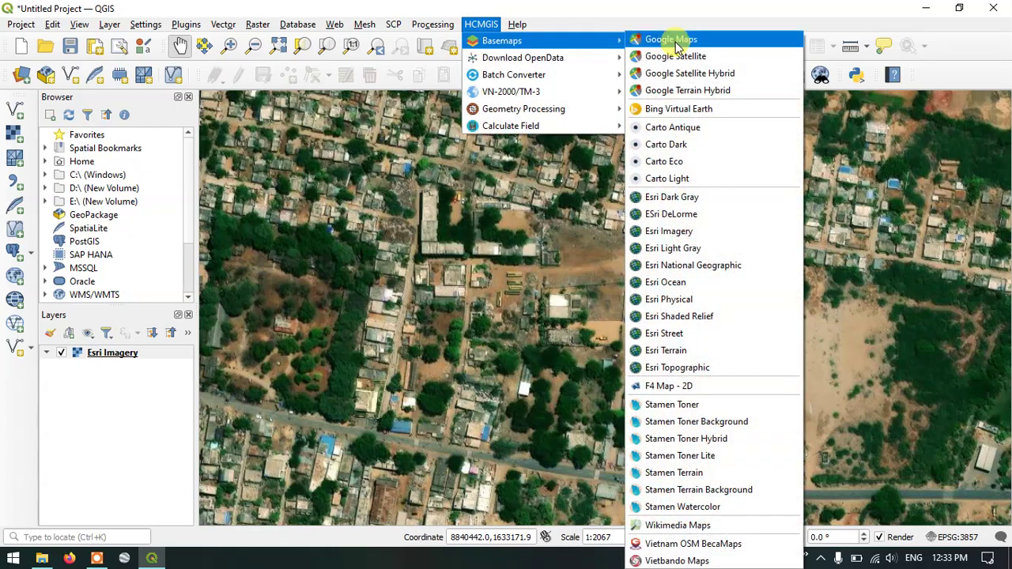
mouse_move(502, 40)
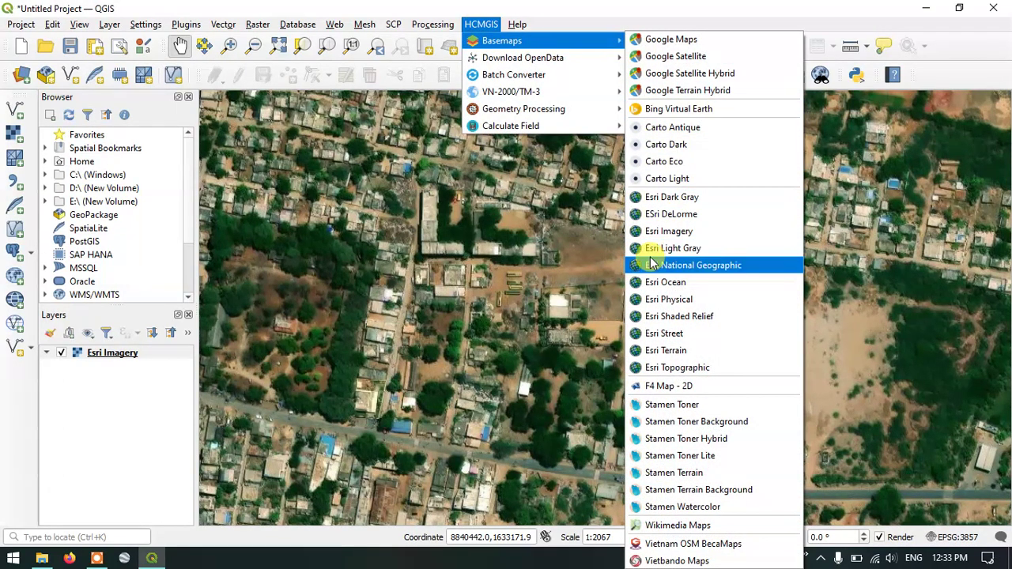
left_click(669, 353)
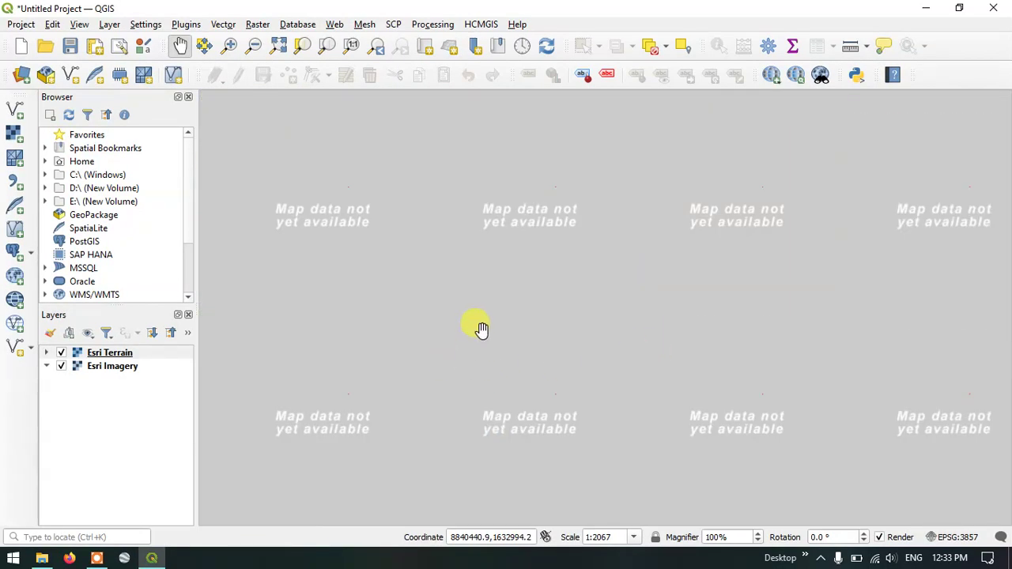
Zoom out of the terrain map and pan along the Indian coast
scroll(482, 329, "down", 1)
scroll(481, 329, "down", 1)
scroll(481, 329, "down", 2)
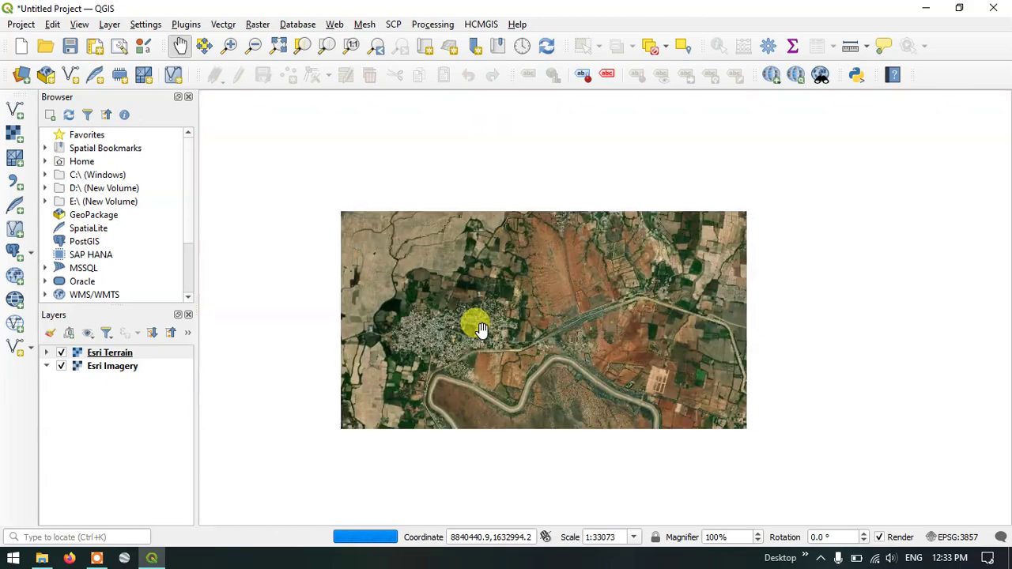
scroll(482, 329, "down", 3)
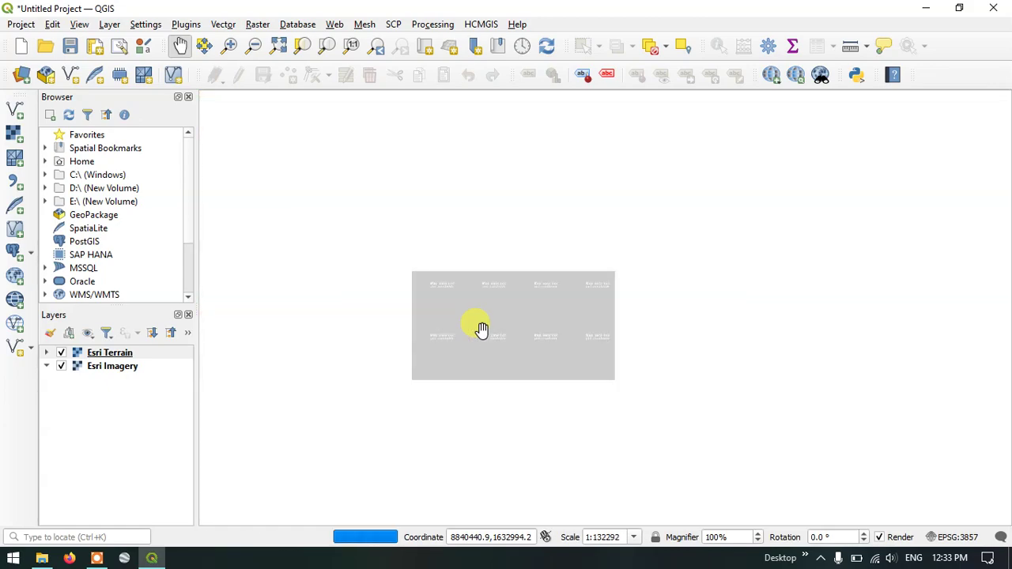
scroll(482, 329, "down", 3)
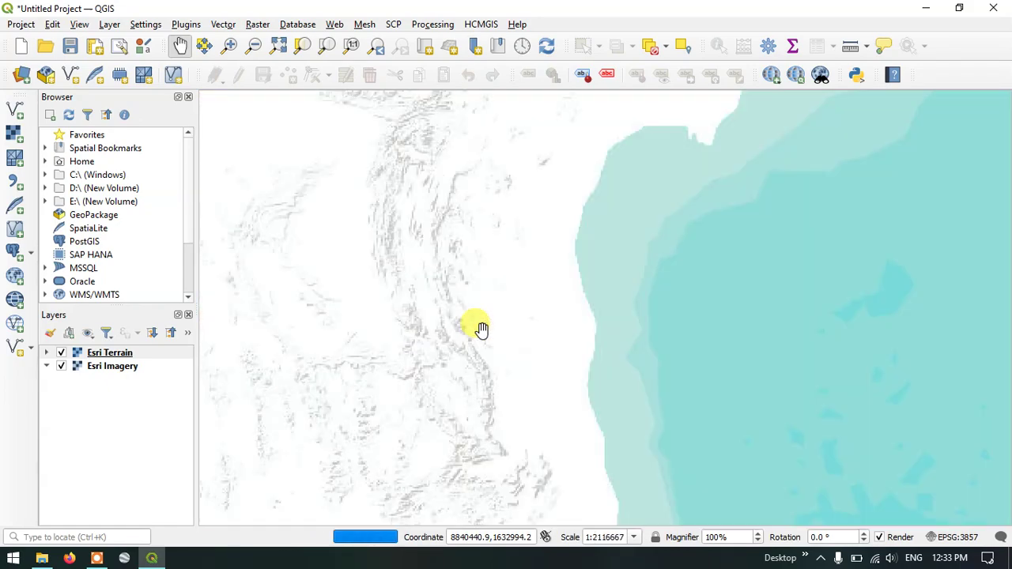
mouse_move(482, 329)
left_mouse_down()
mouse_move(531, 288)
mouse_move(526, 276)
left_mouse_up()
scroll(511, 280, "up", 1)
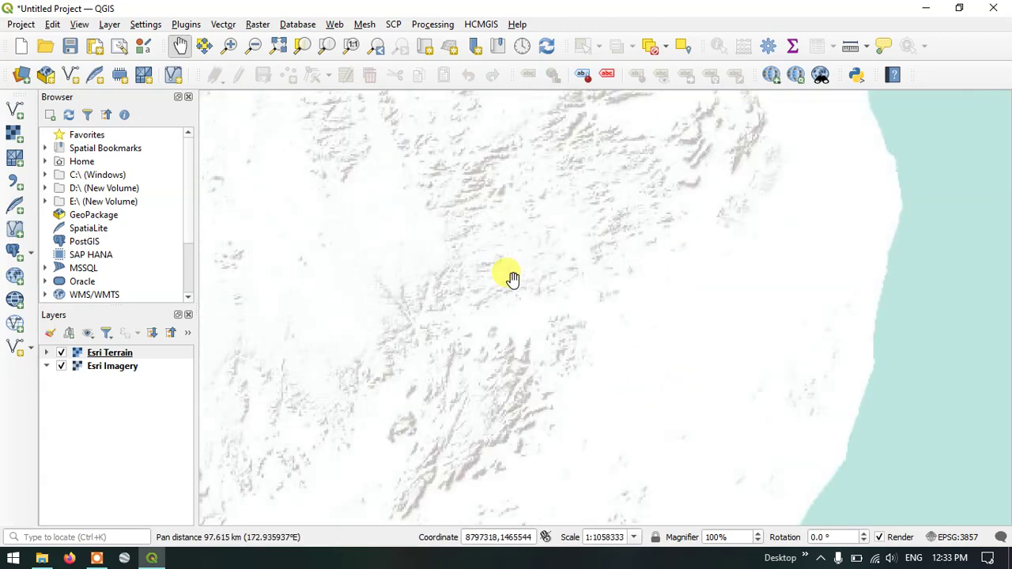
scroll(510, 278, "up", 1)
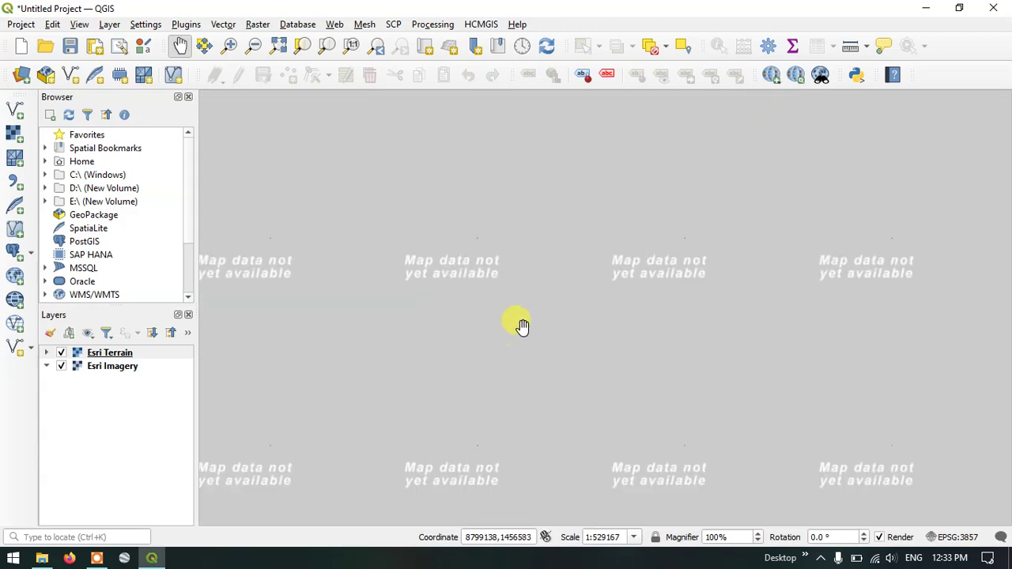
scroll(520, 327, "down", 1)
Pan and zoom out until northern India and the Himalayas fill the view
left_click_drag(604, 253, 523, 477)
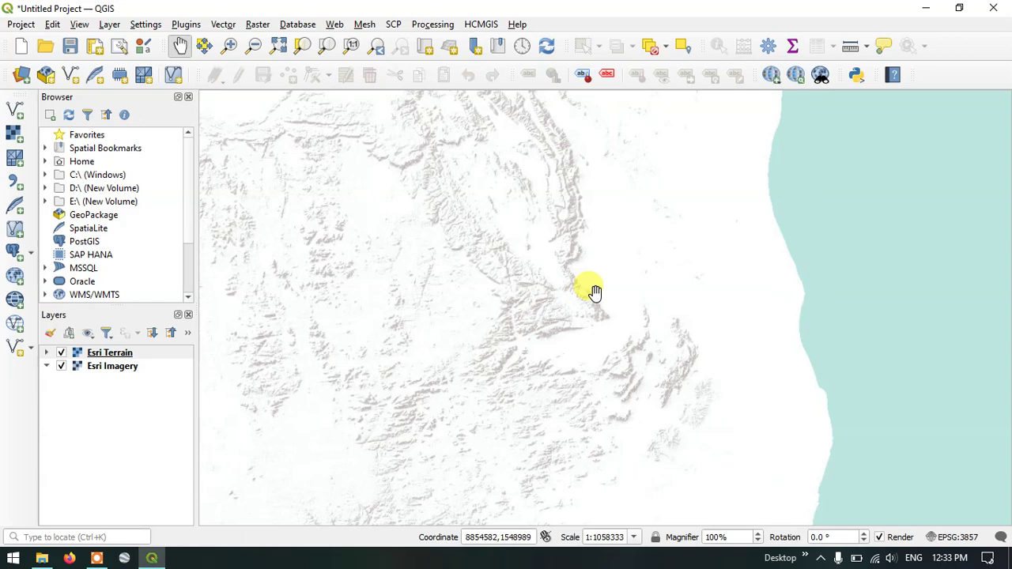
scroll(594, 292, "down", 1)
scroll(595, 293, "down", 1)
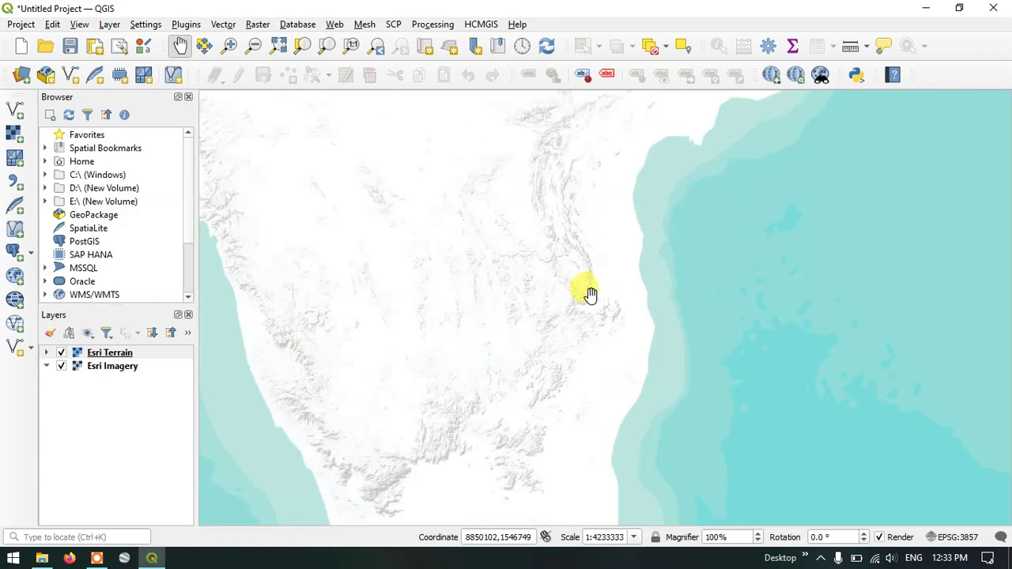
scroll(575, 374, "down", 1)
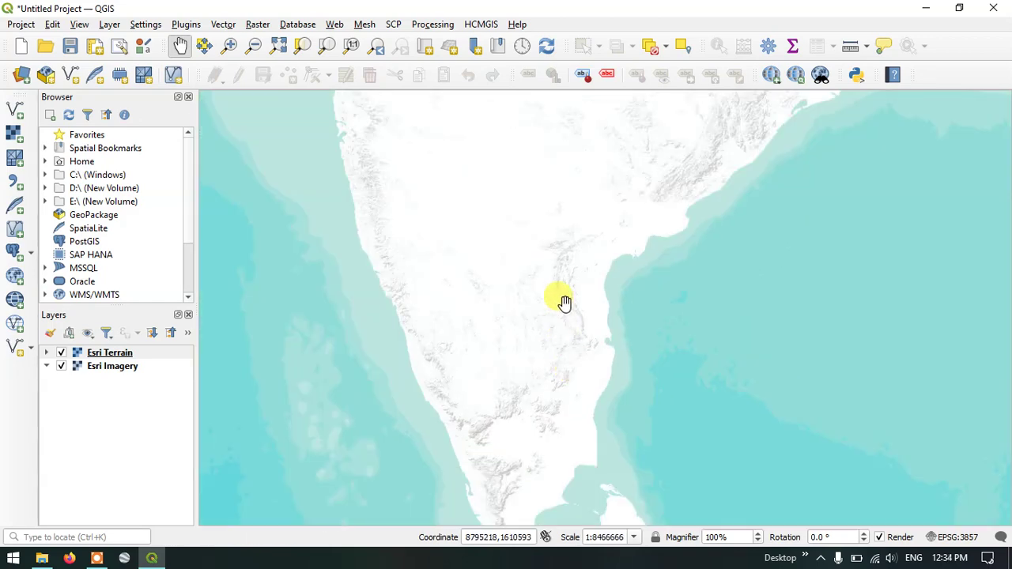
left_click_drag(564, 282, 530, 369)
scroll(524, 343, "down", 1)
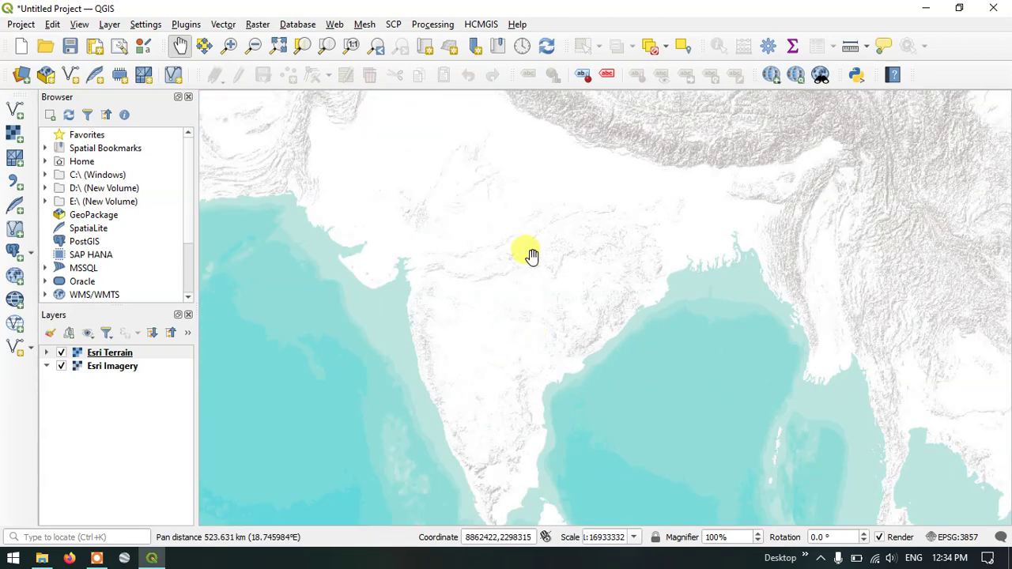
left_click_drag(533, 235, 524, 389)
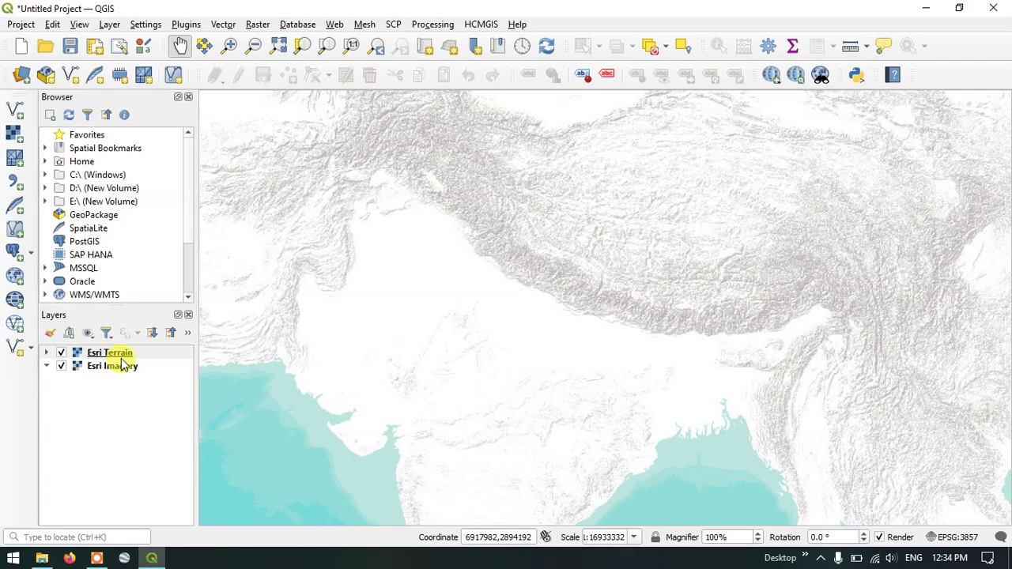
Add the Esri Street basemap and zoom in toward southern India
left_click(477, 25)
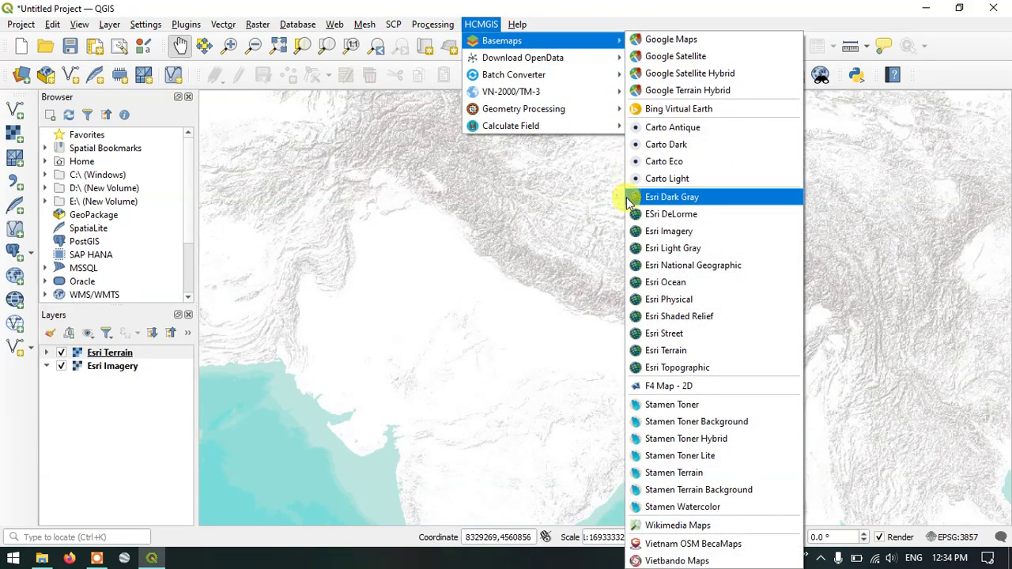
mouse_move(522, 40)
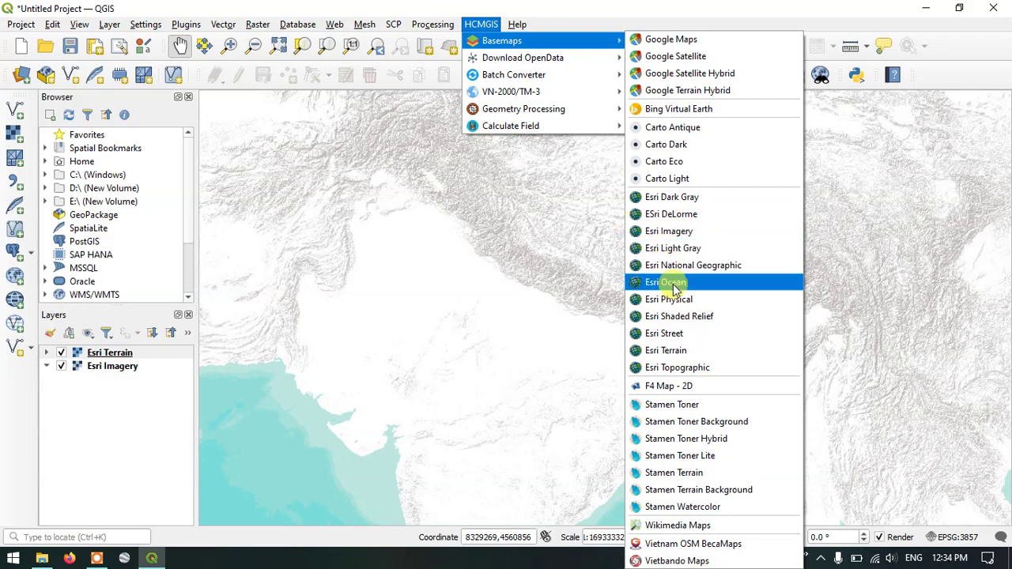
left_click(671, 333)
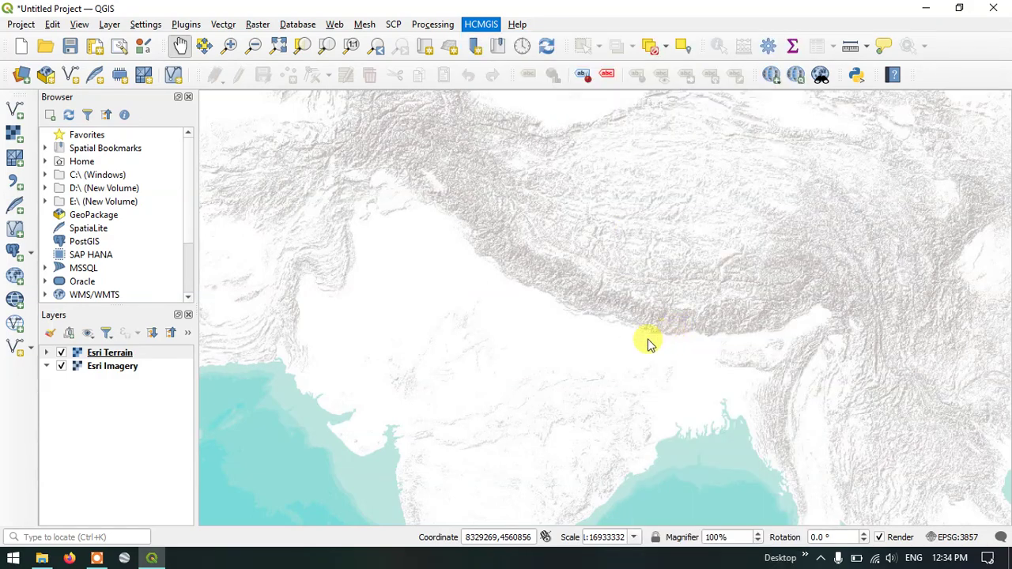
mouse_move(605, 339)
left_mouse_down()
mouse_move(555, 351)
mouse_move(550, 206)
left_mouse_up()
scroll(546, 332, "up", 1)
scroll(477, 230, "up", 1)
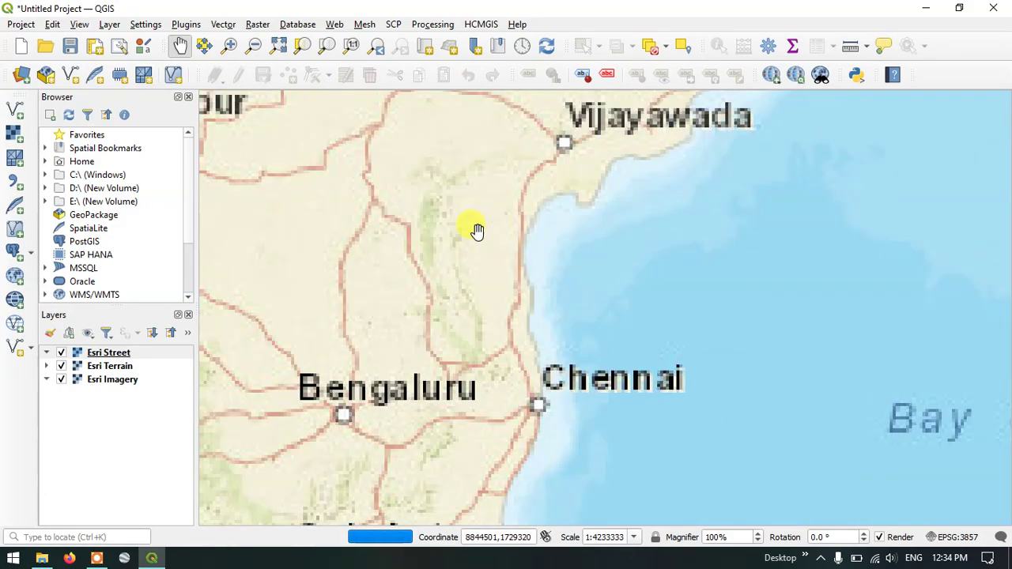
scroll(520, 205, "up", 1)
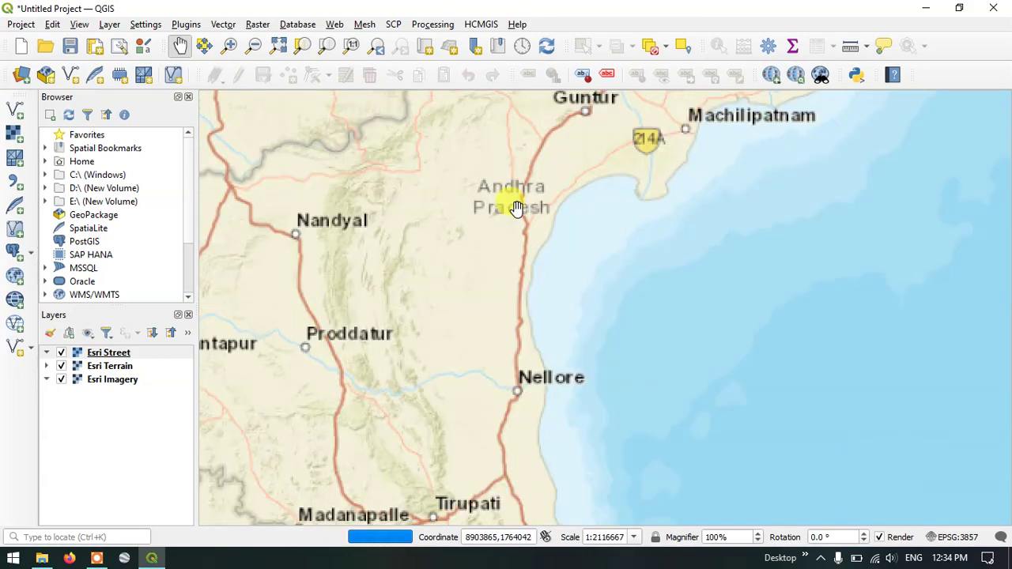
scroll(460, 400, "up", 1)
scroll(459, 395, "up", 1)
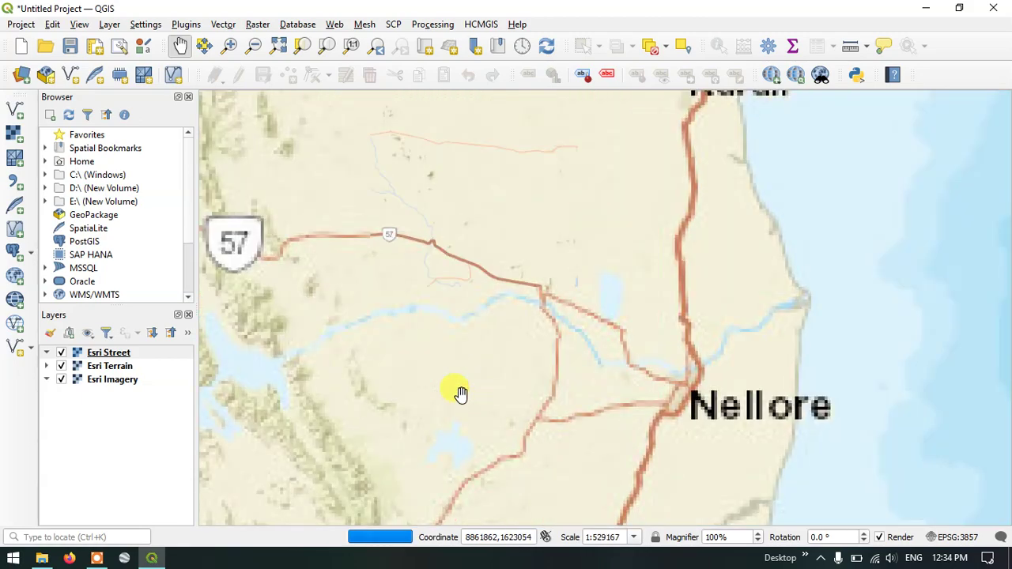
Pan south and zoom in until central Chennai's labelled streets fill the map
left_click_drag(559, 505, 535, 355)
left_click_drag(605, 443, 534, 196)
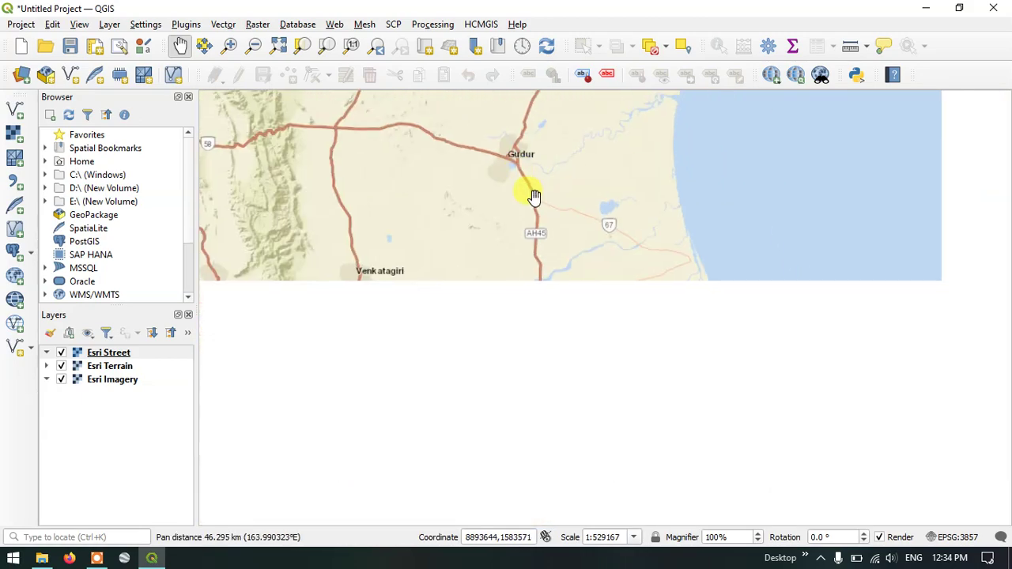
left_click_drag(536, 290, 546, 199)
left_click_drag(572, 316, 475, 129)
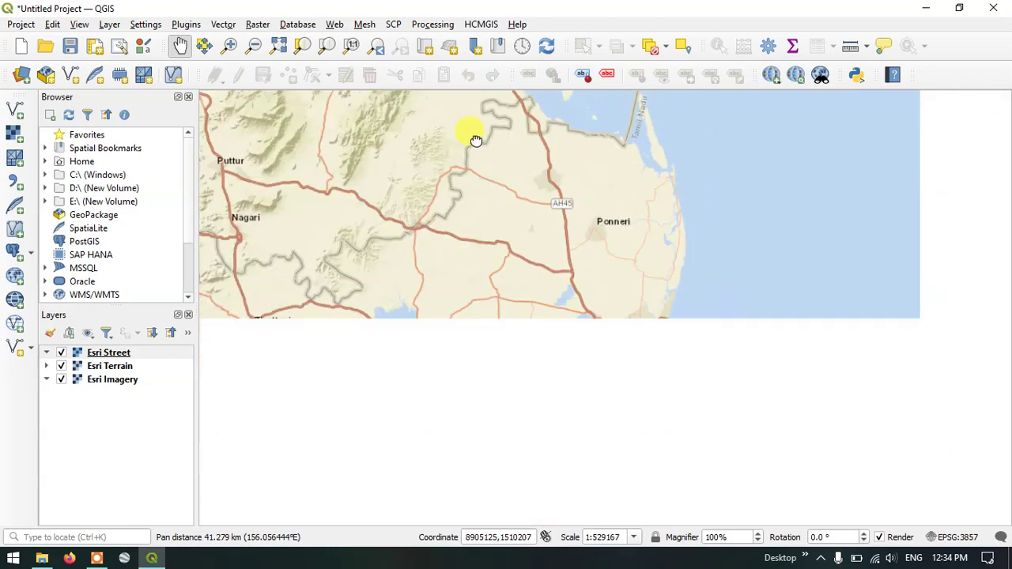
scroll(577, 374, "up", 1)
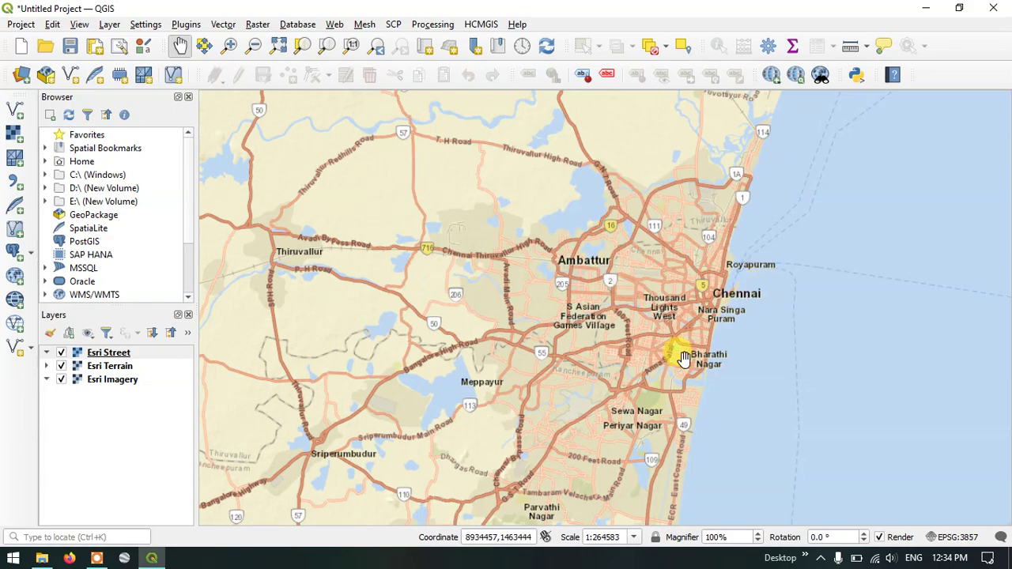
scroll(661, 336, "up", 1)
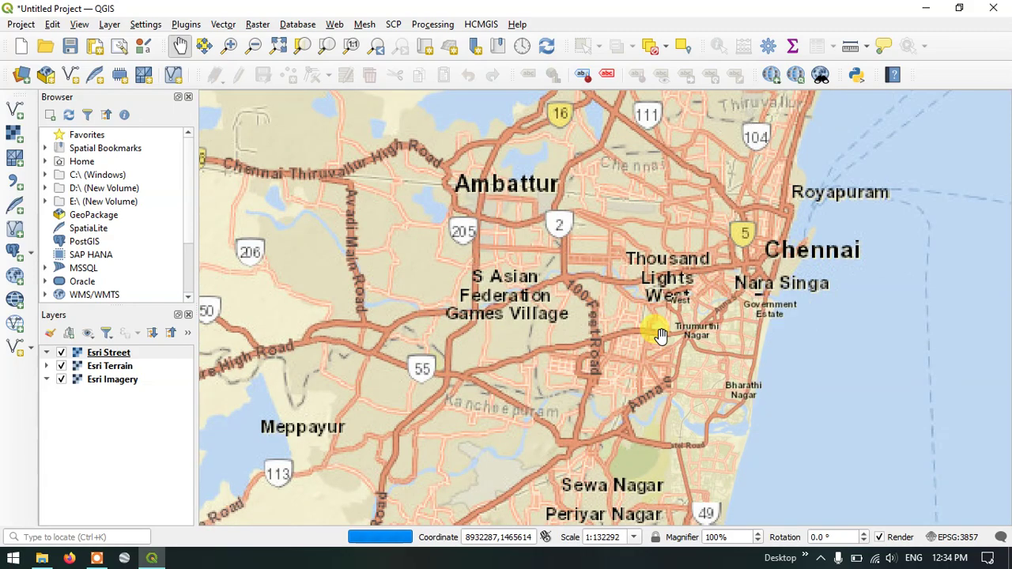
scroll(661, 279, "up", 1)
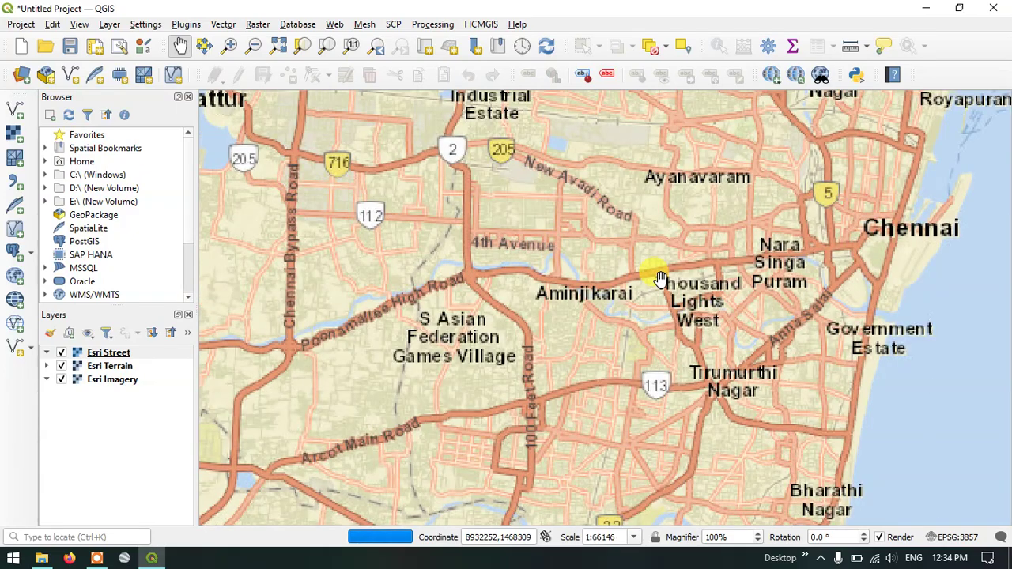
left_click_drag(660, 279, 597, 322)
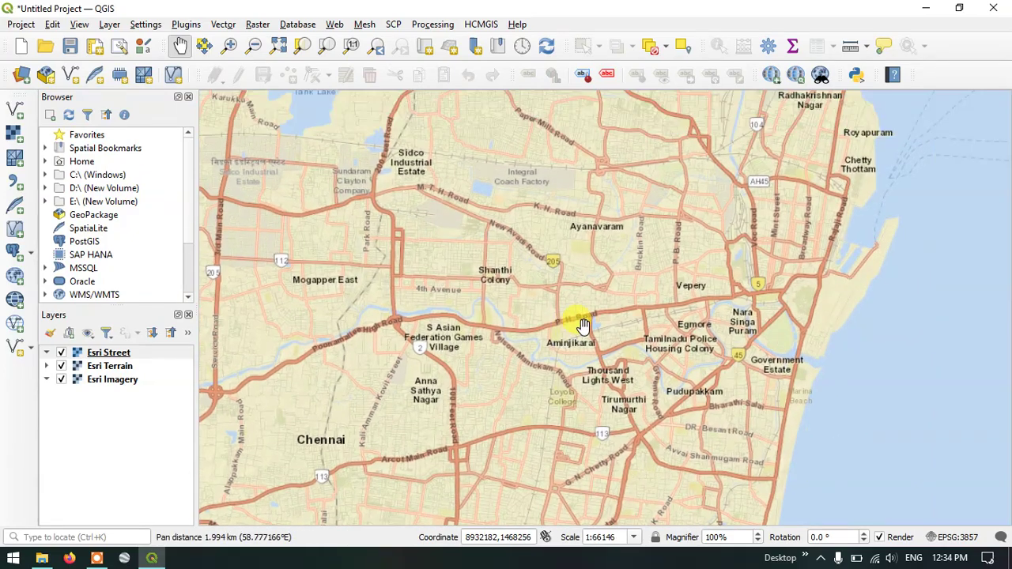
Add the Esri Topographic basemap and view Chennai at city scale
left_click(484, 25)
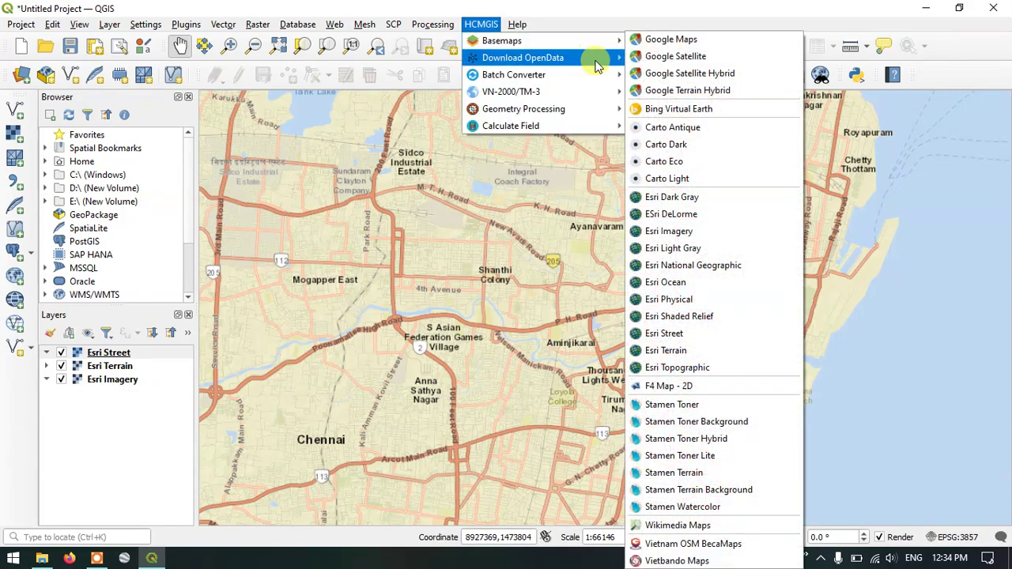
mouse_move(502, 41)
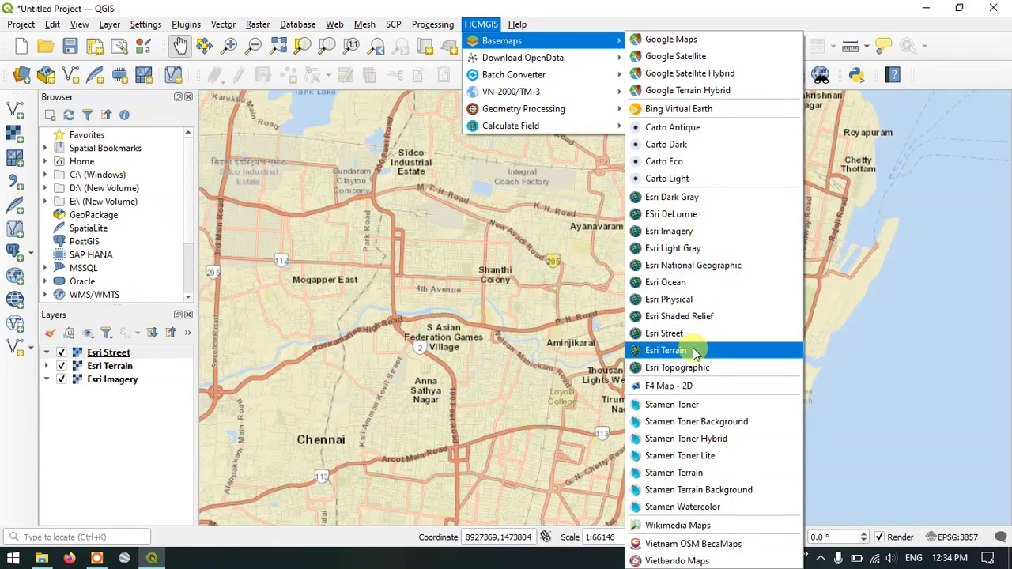
left_click(685, 367)
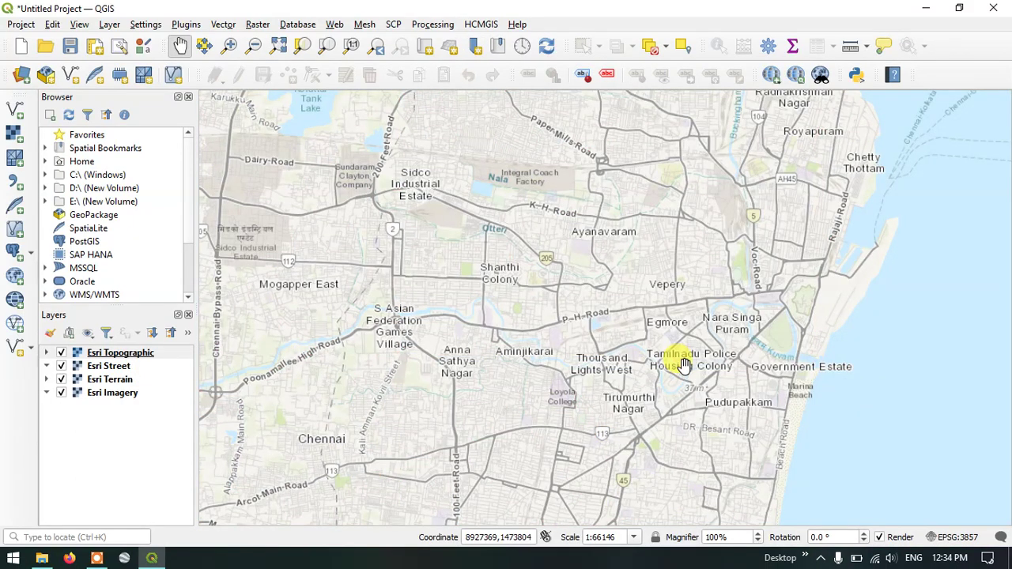
scroll(613, 257, "up", 1)
scroll(613, 258, "down", 1)
scroll(612, 258, "down", 1)
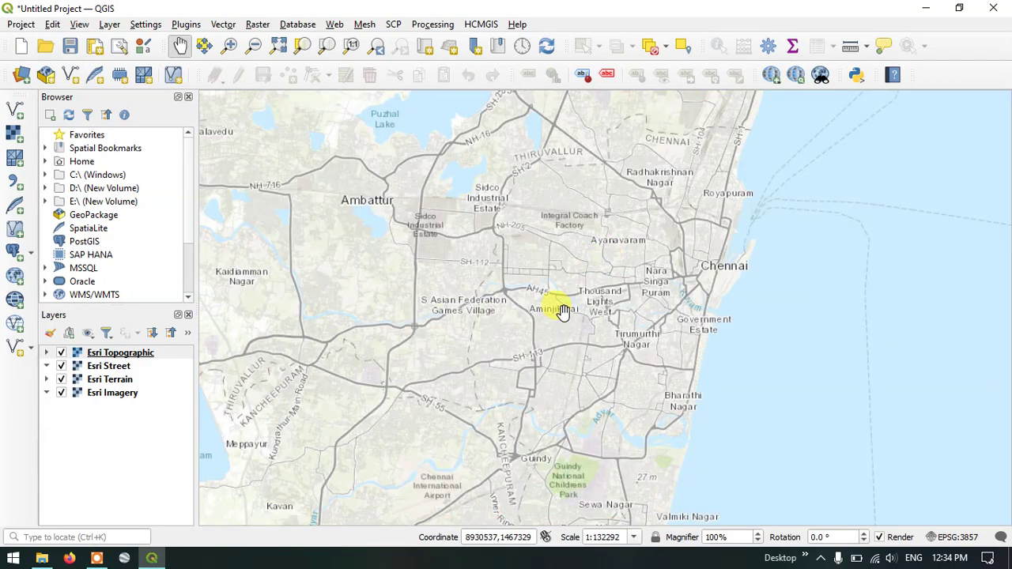
scroll(506, 304, "up", 1)
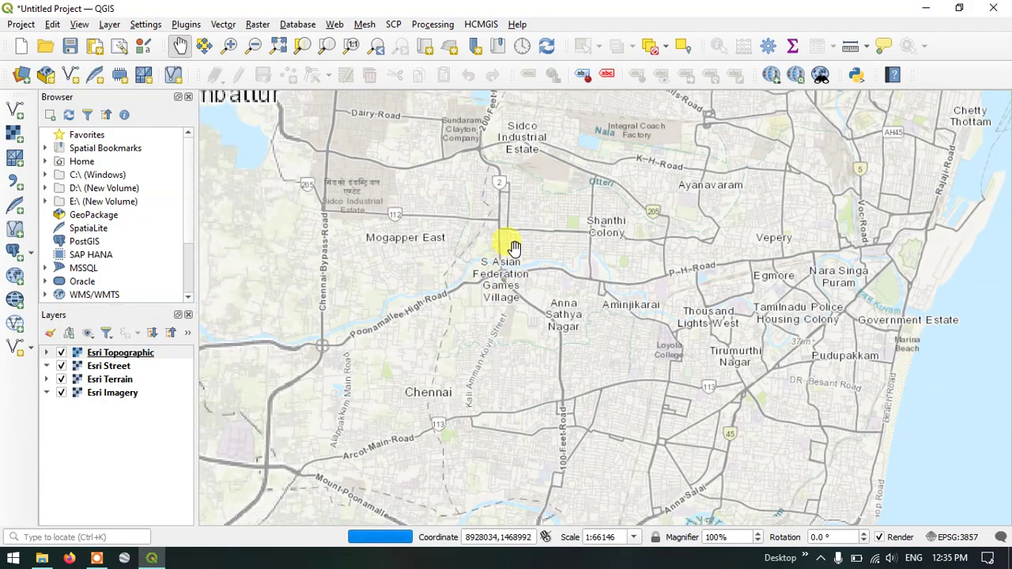
Add the Esri Shaded Relief basemap and zoom out to regional scale around Chennai
left_click(482, 25)
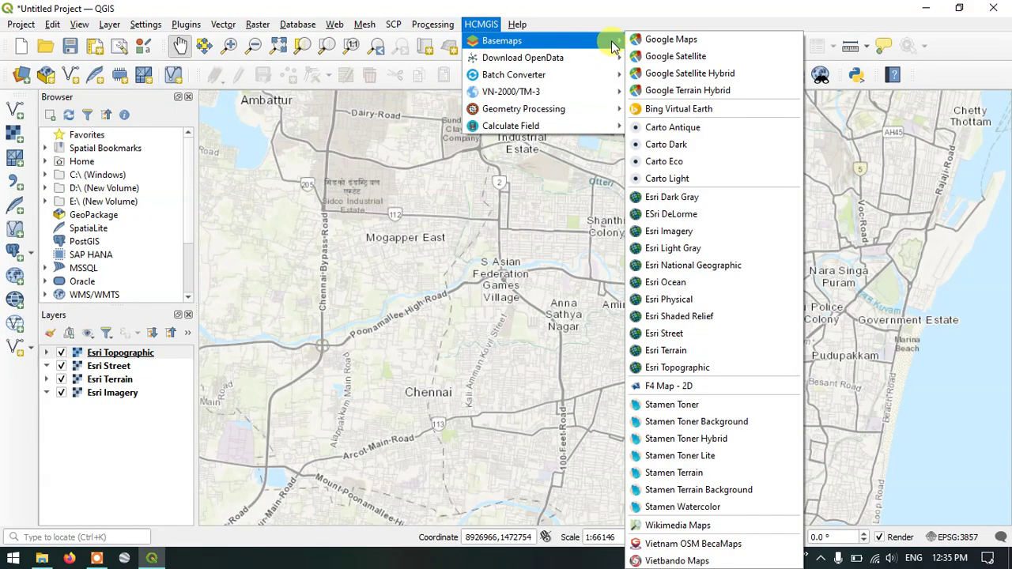
mouse_move(502, 41)
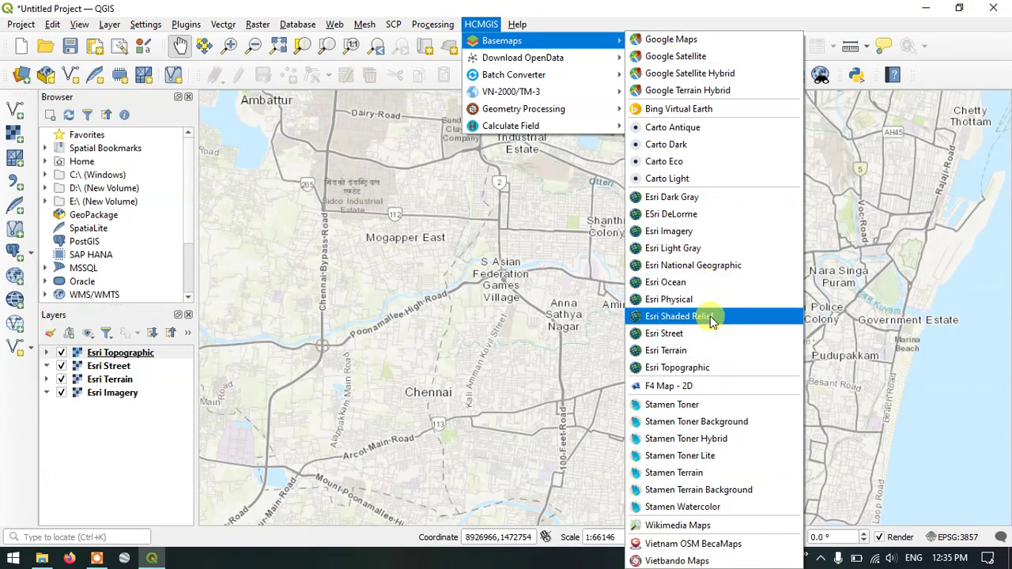
left_click(712, 319)
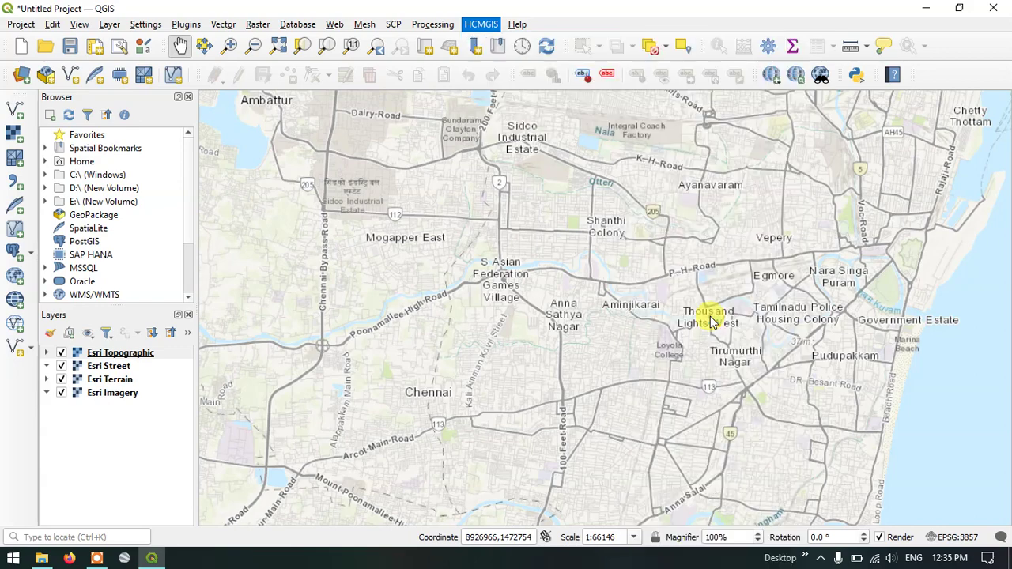
scroll(696, 309, "up", 1)
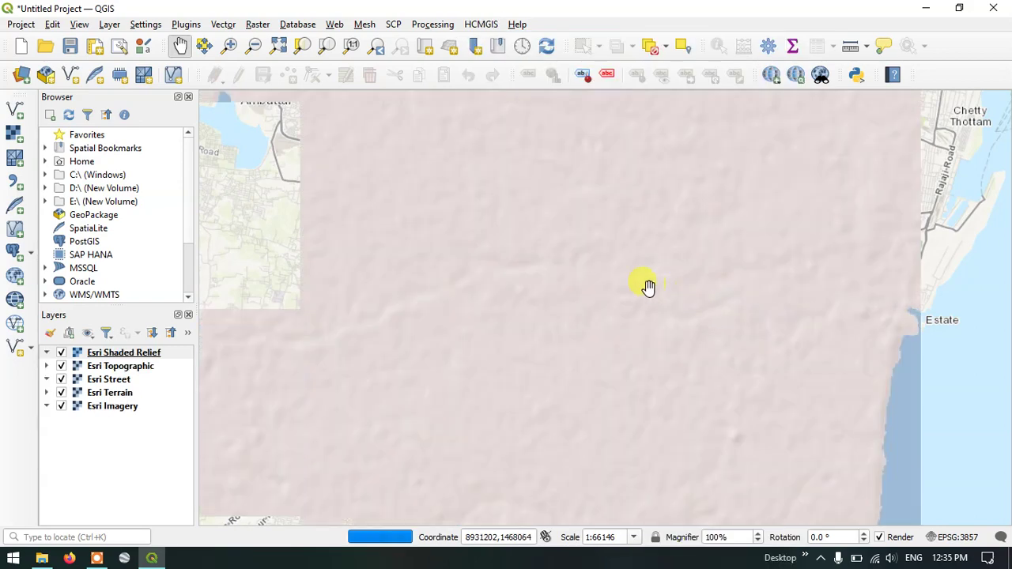
scroll(647, 287, "down", 1)
scroll(647, 287, "down", 1)
scroll(647, 287, "down", 1)
scroll(647, 287, "down", 1)
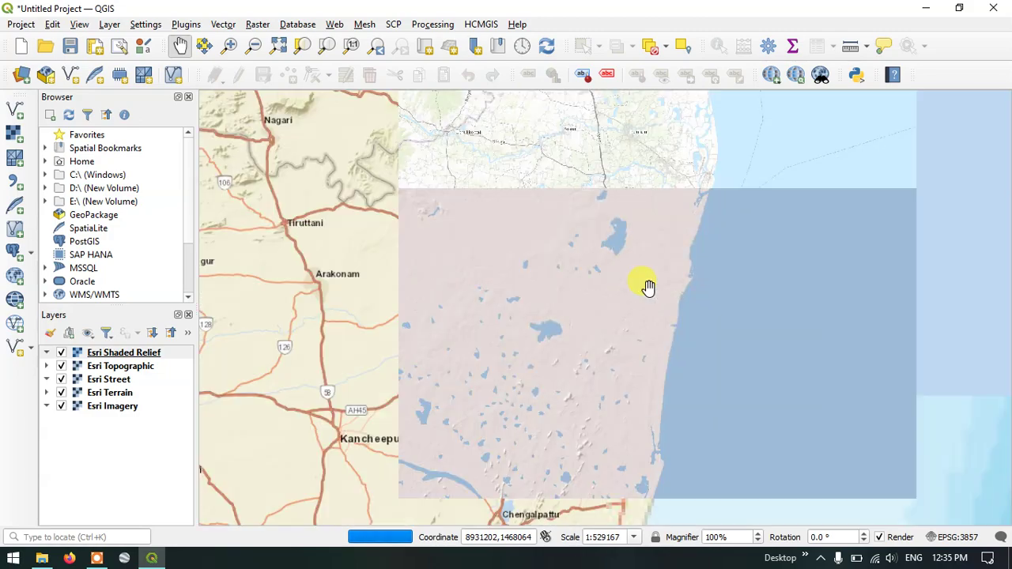
scroll(647, 287, "down", 1)
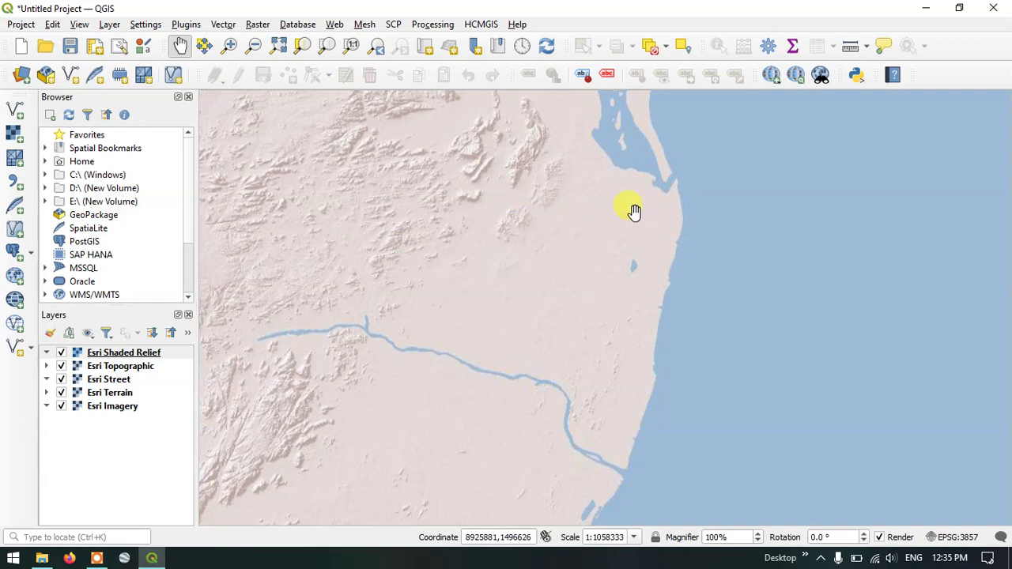
Add the Esri Ocean basemap and view bathymetry along the Chennai coast
left_click(481, 27)
mouse_move(502, 40)
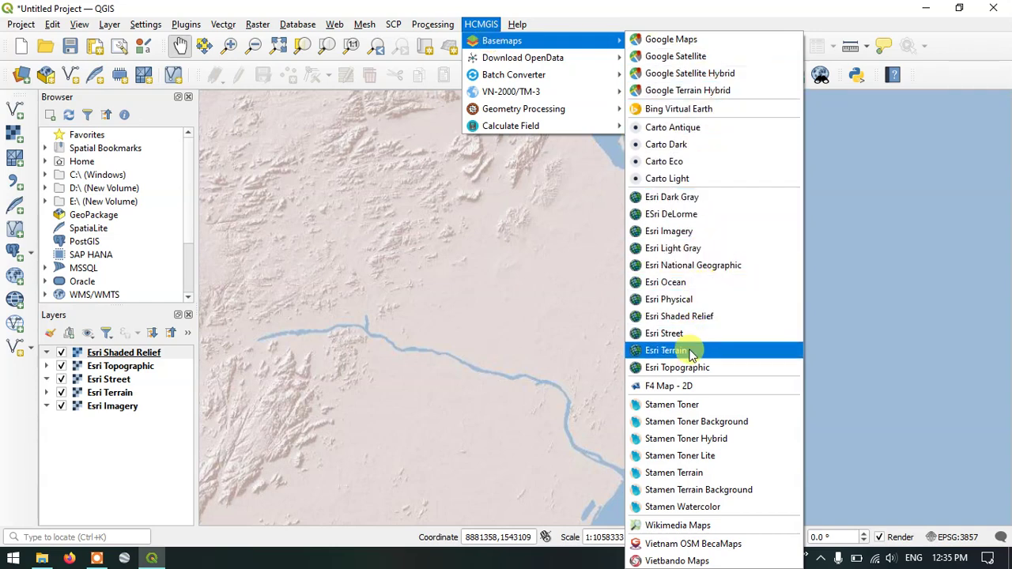
left_click(692, 286)
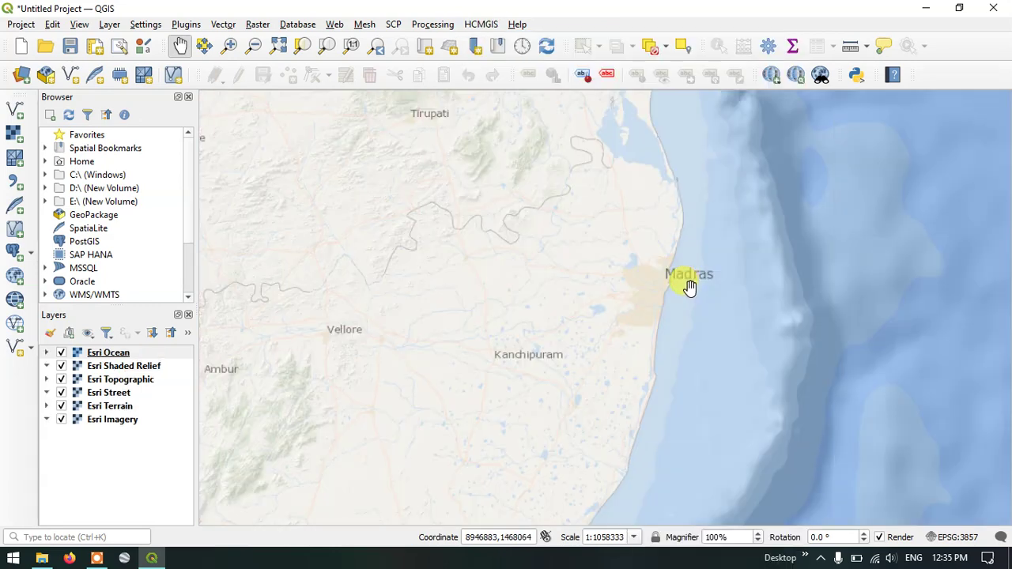
mouse_move(758, 390)
left_mouse_down()
mouse_move(556, 276)
mouse_move(568, 199)
left_mouse_up()
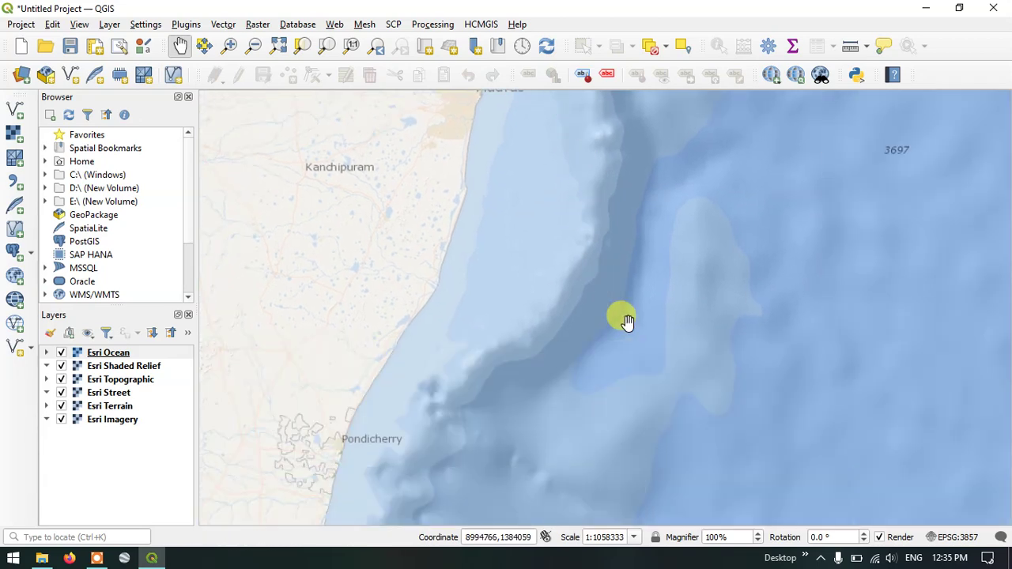
left_click_drag(635, 266, 667, 356)
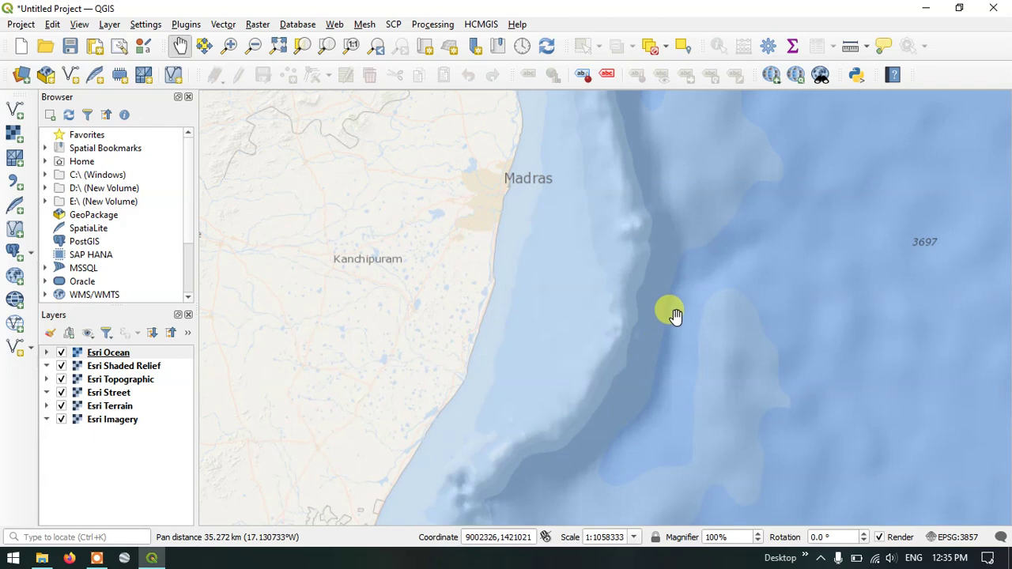
scroll(675, 296, "down", 1)
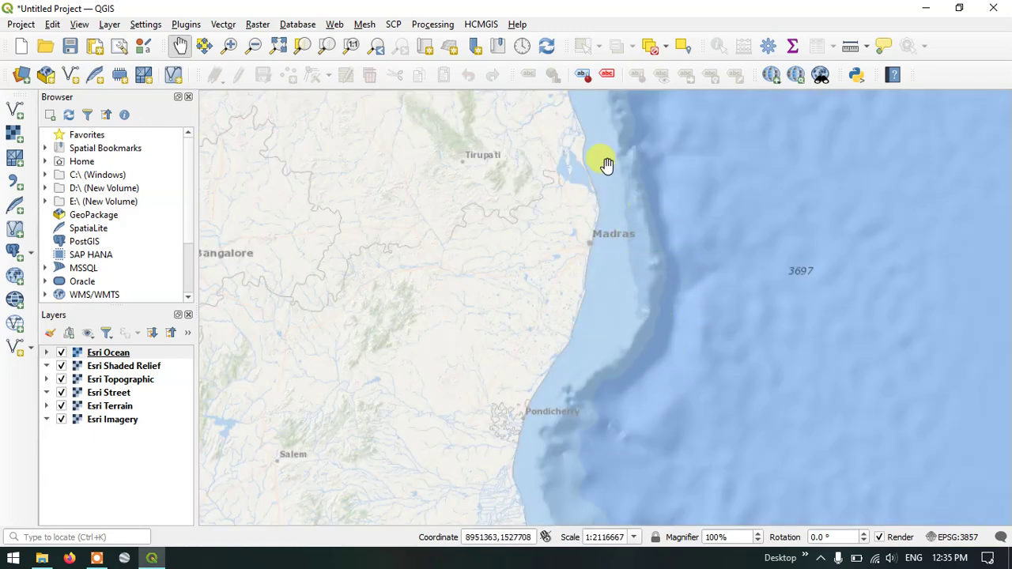
Add the Google Satellite Hybrid basemap from HCMGIS and zoom in near Vandalur
left_click(479, 24)
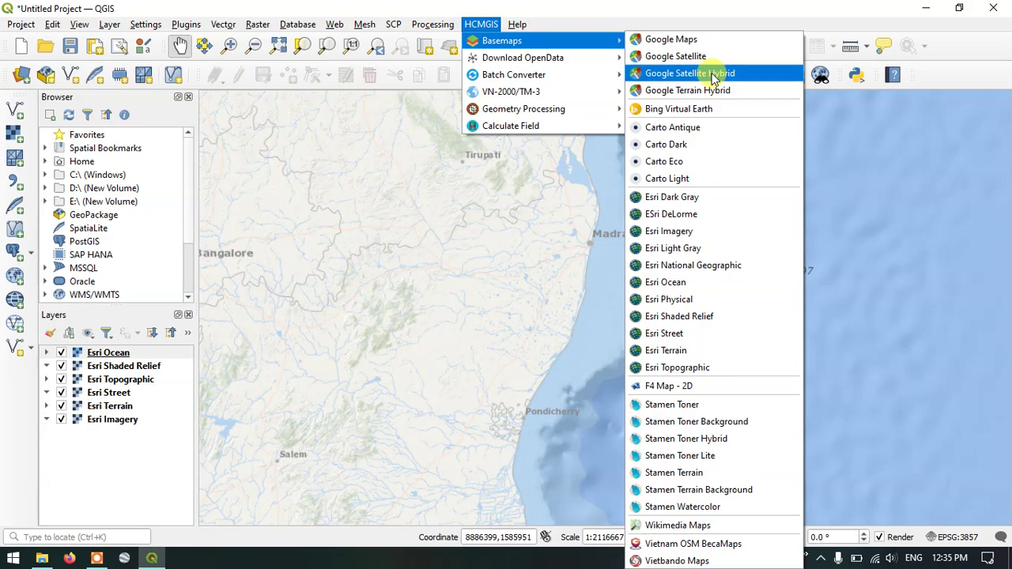
left_click(714, 77)
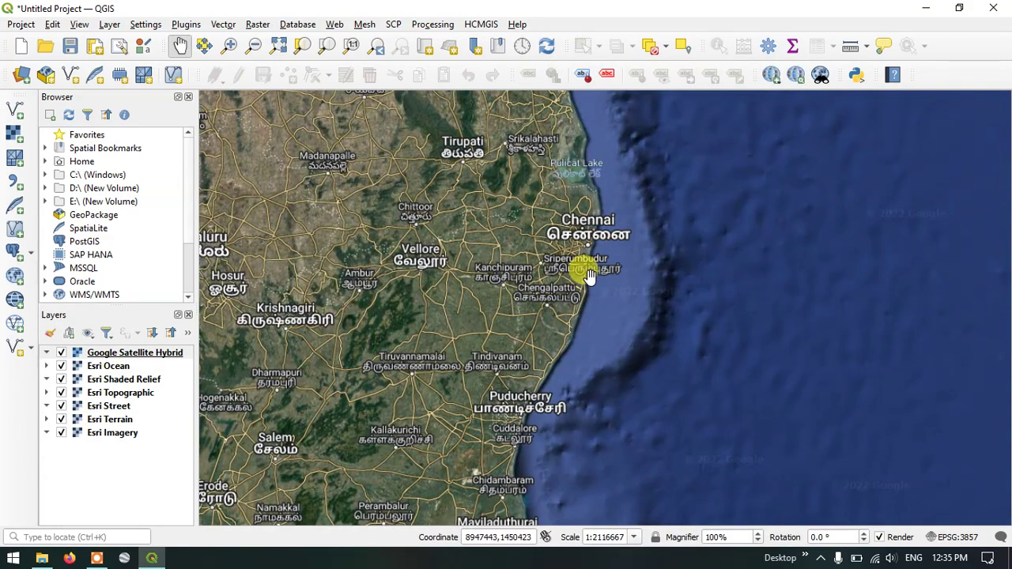
scroll(538, 273, "up", 1)
scroll(522, 275, "up", 1)
scroll(573, 229, "up", 1)
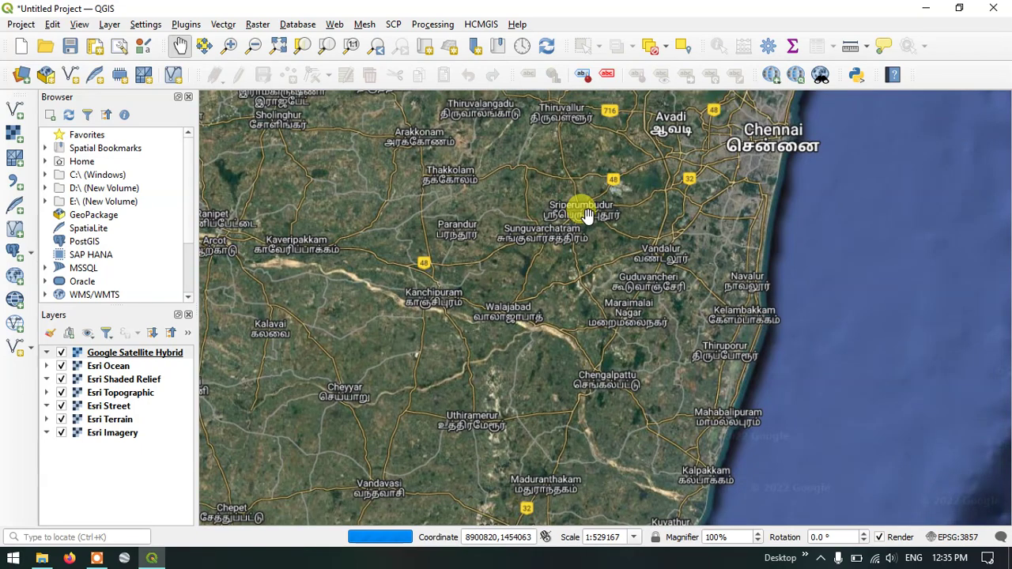
scroll(617, 230, "up", 1)
scroll(640, 244, "up", 1)
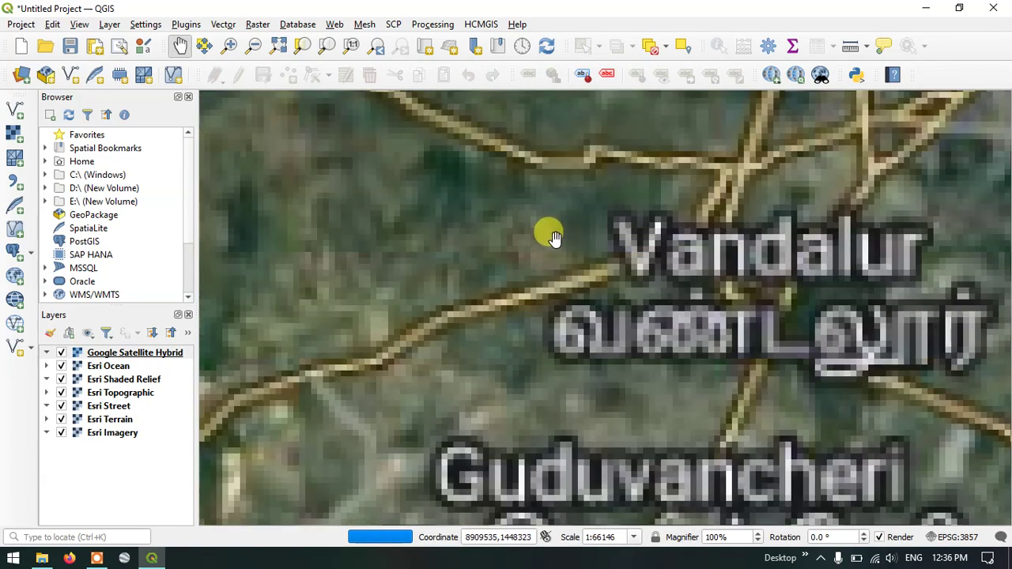
scroll(554, 237, "up", 3)
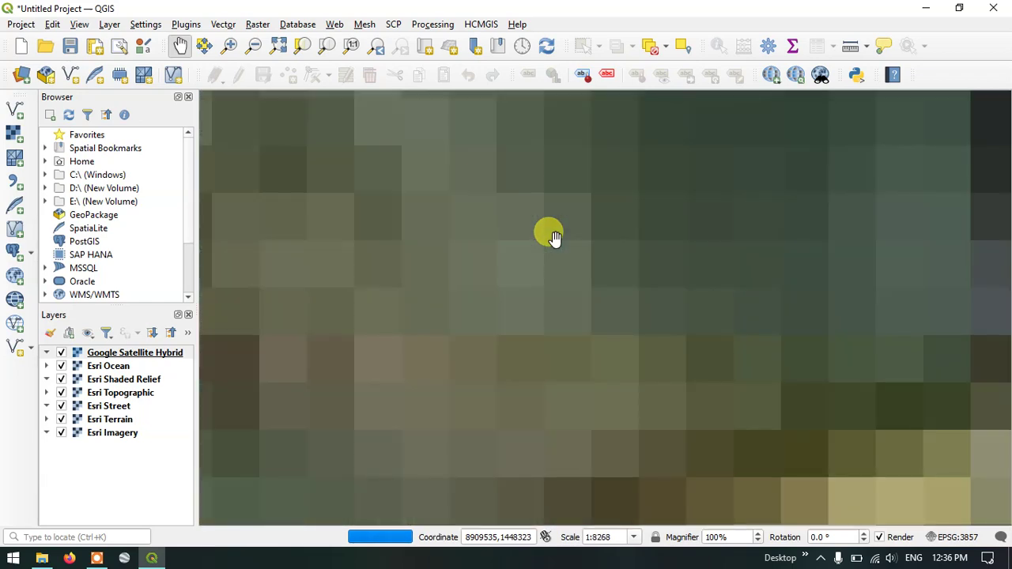
Zoom in and out around Vandalur to check the satellite imagery detail
scroll(553, 237, "down", 1)
scroll(553, 237, "down", 1)
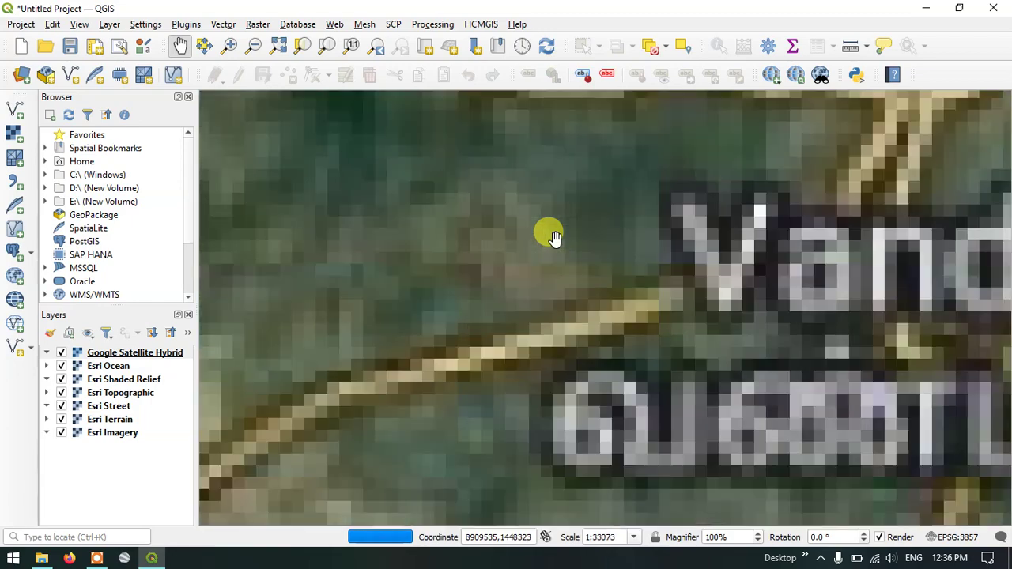
scroll(554, 237, "up", 4)
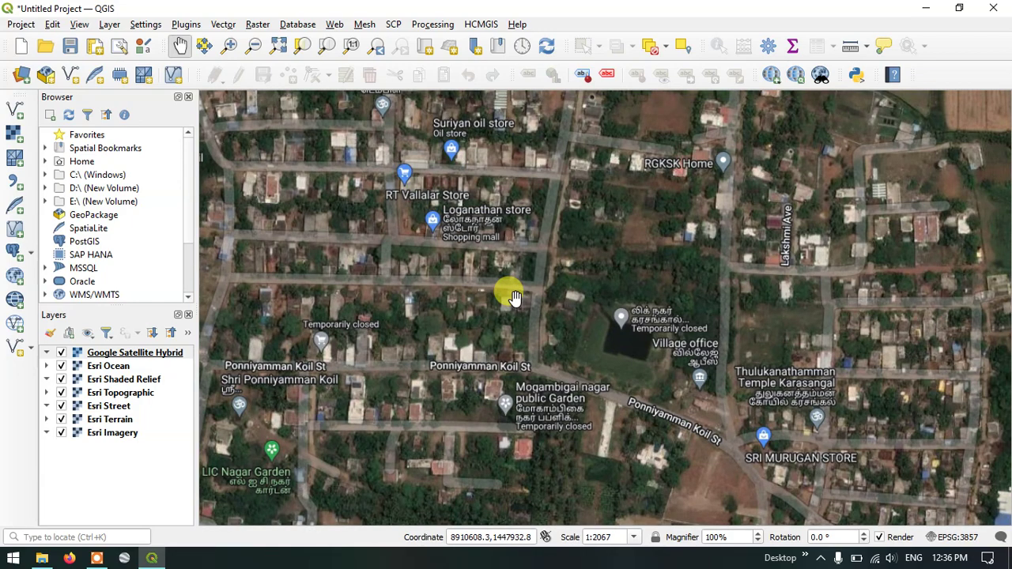
scroll(573, 261, "down", 3)
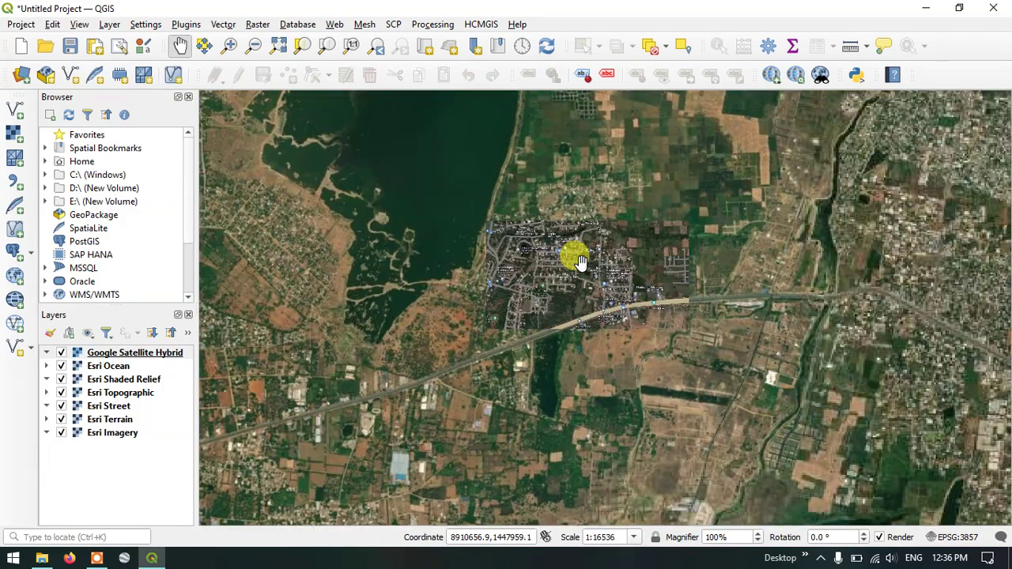
scroll(580, 261, "down", 2)
scroll(580, 263, "down", 2)
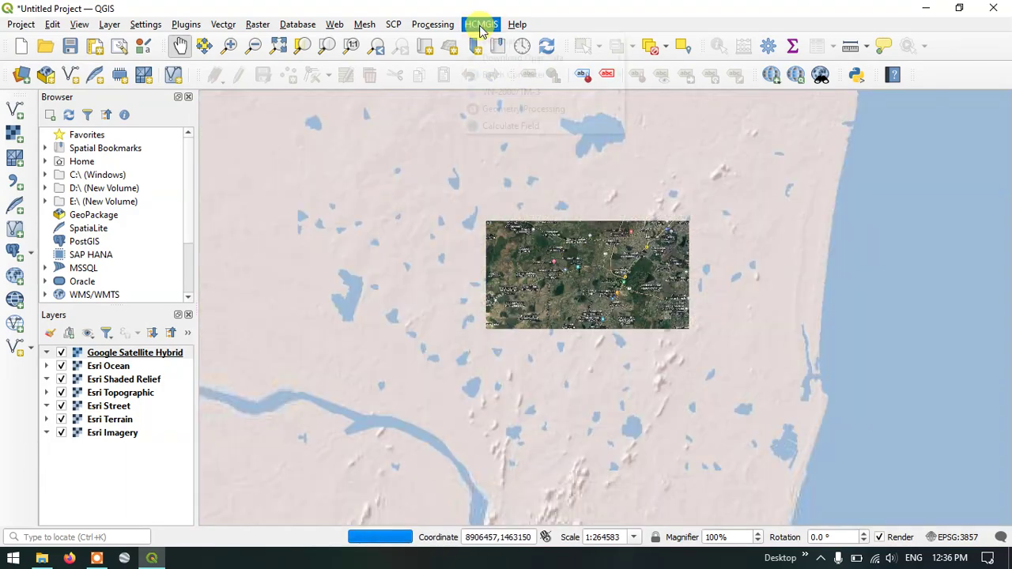
Add the Bing Virtual Earth basemap on top and zoom closely into its imagery
left_click(481, 24)
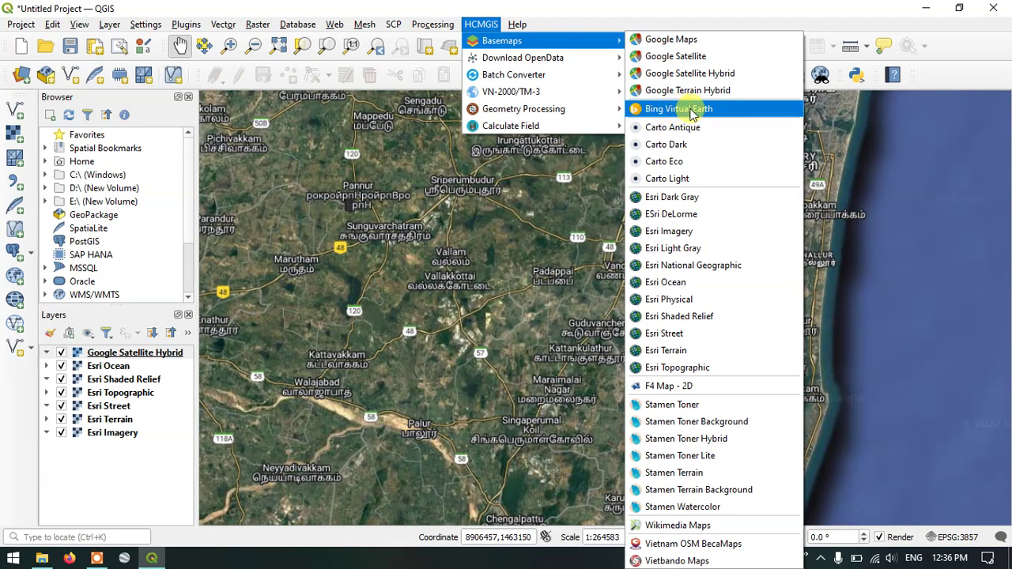
left_click(691, 115)
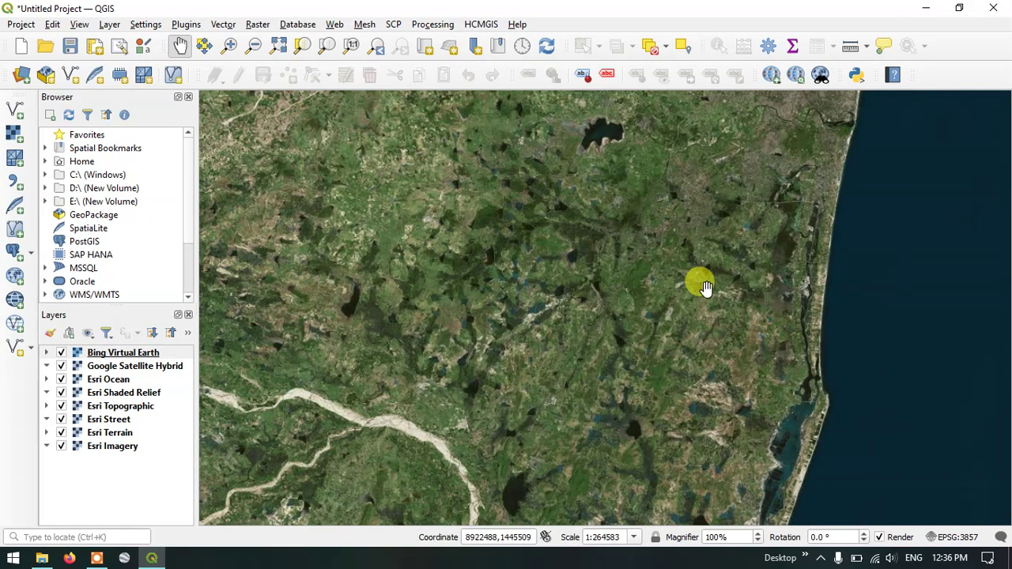
scroll(700, 288, "up", 1)
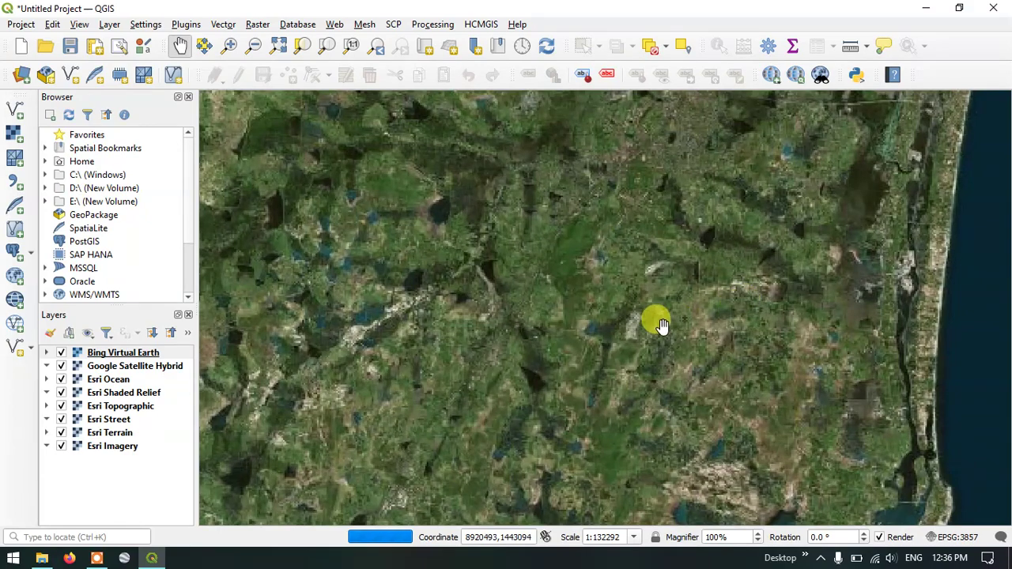
scroll(629, 336, "up", 1)
scroll(633, 340, "up", 1)
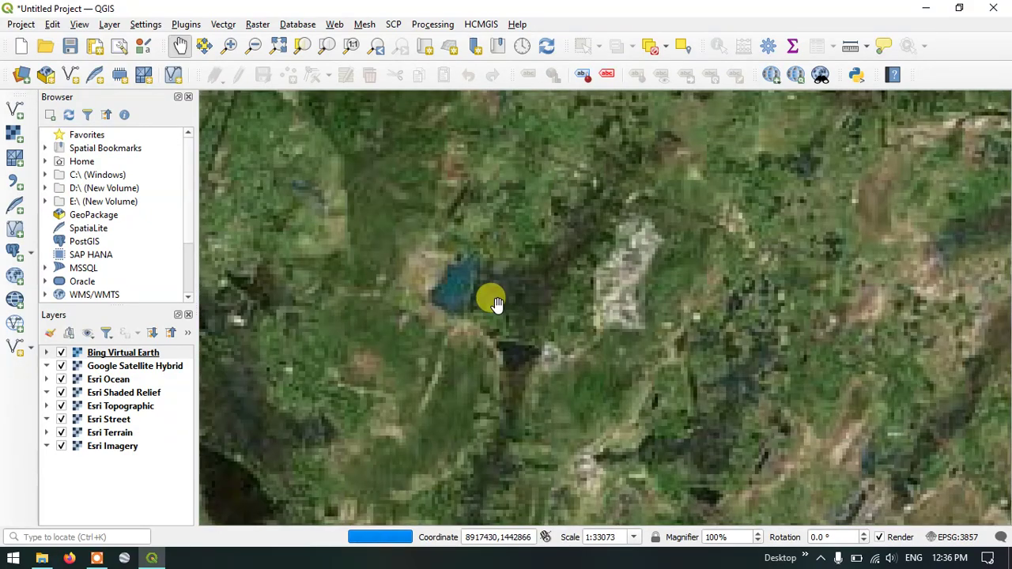
Show the HCMGIS Basemaps list again to pick the next basemap
left_click(482, 25)
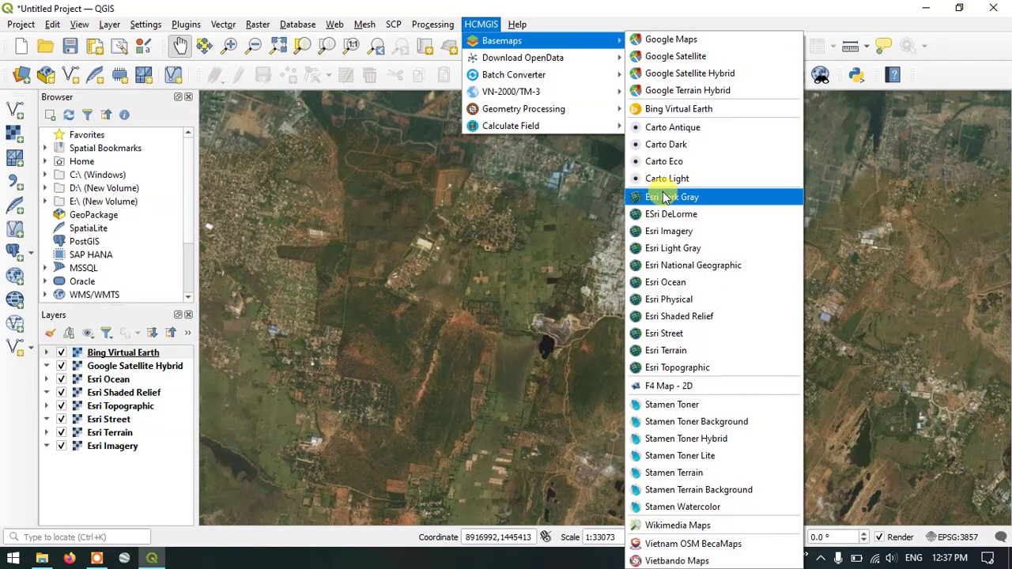